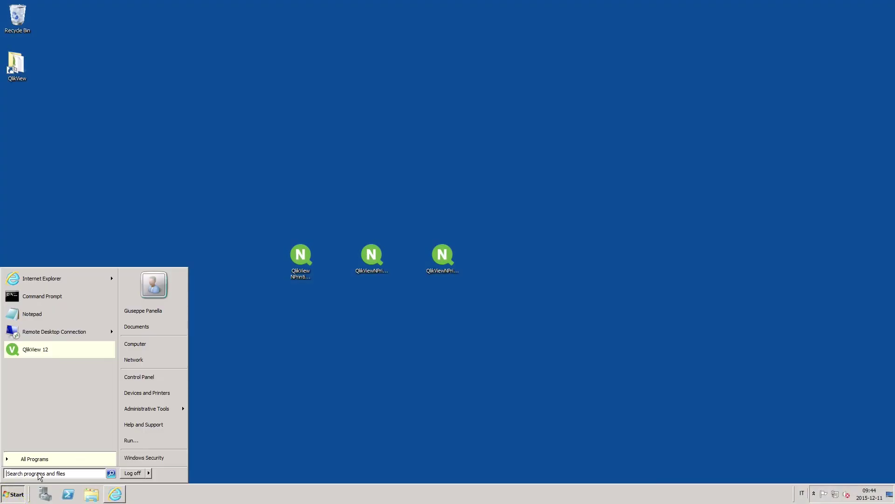
Review the 7 installed programs in Programs and Features, then close the window
{"action": "left_click", "coordinate": [38, 473]}
{"action": "type", "text": "pro"}
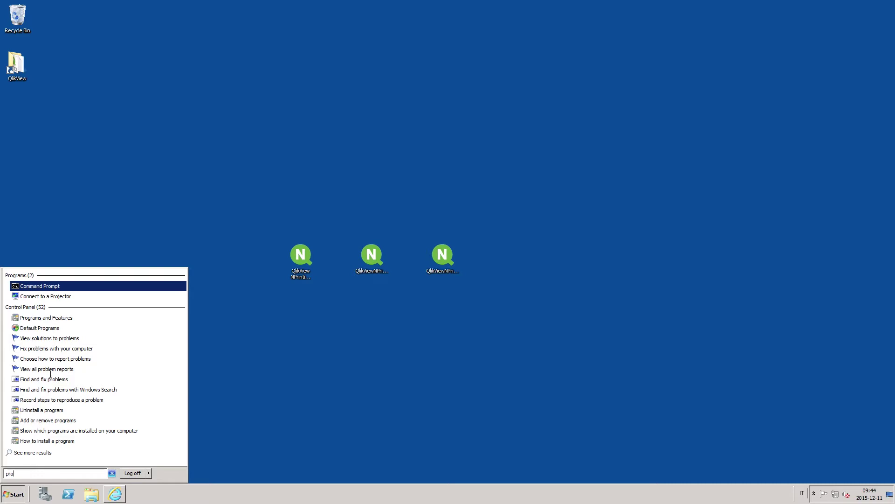
{"action": "left_click", "coordinate": [50, 316]}
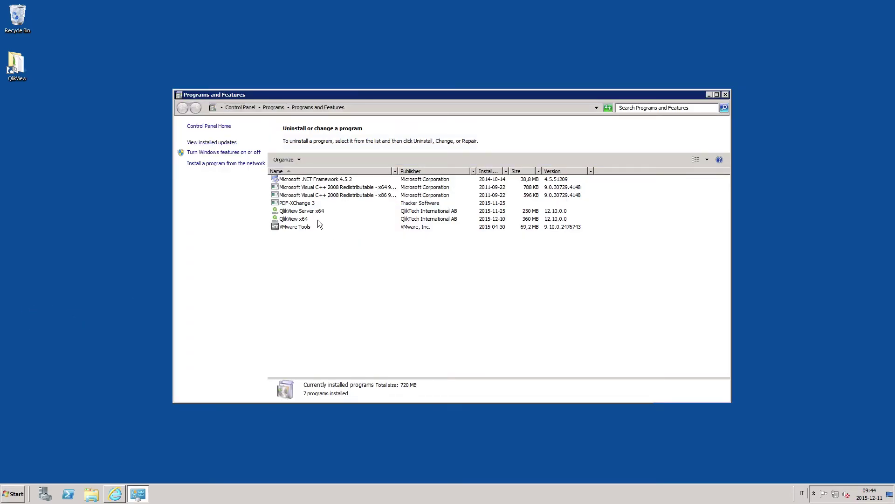
{"action": "left_click", "coordinate": [725, 95]}
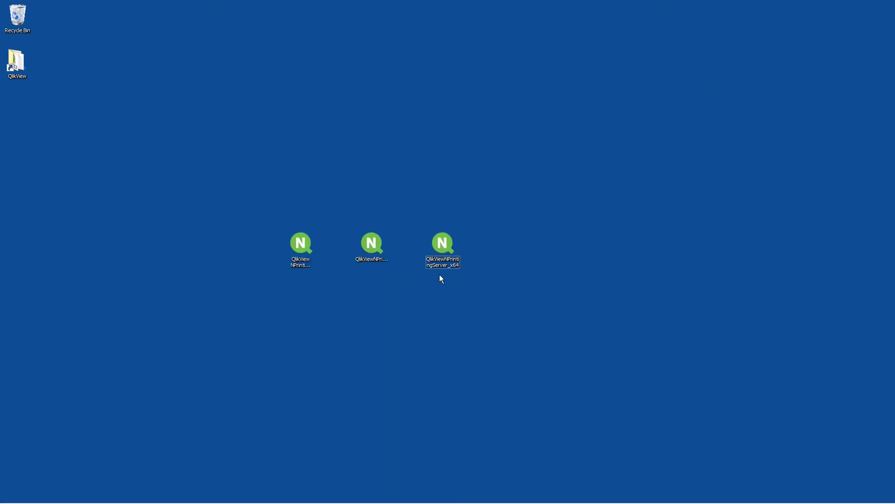
Launch the NPrintingServer_x64 installer, accept its license and start the install
{"action": "double_click", "coordinate": [443, 247]}
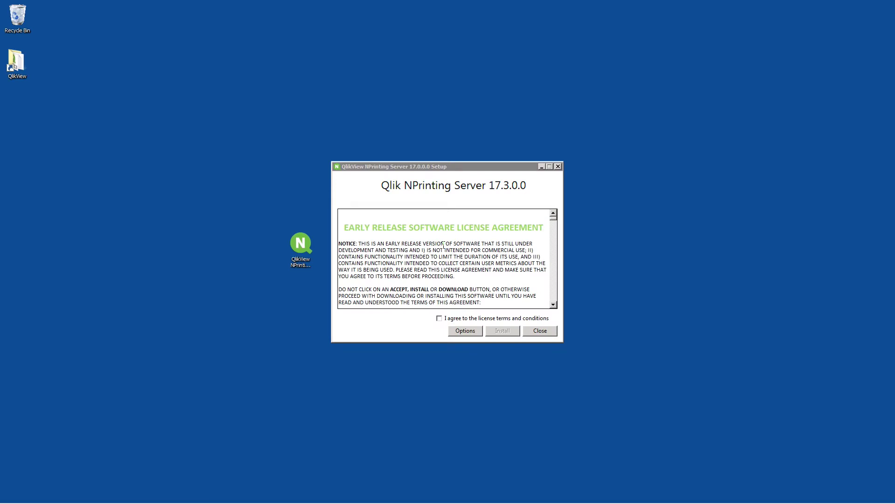
{"action": "left_click", "coordinate": [438, 318]}
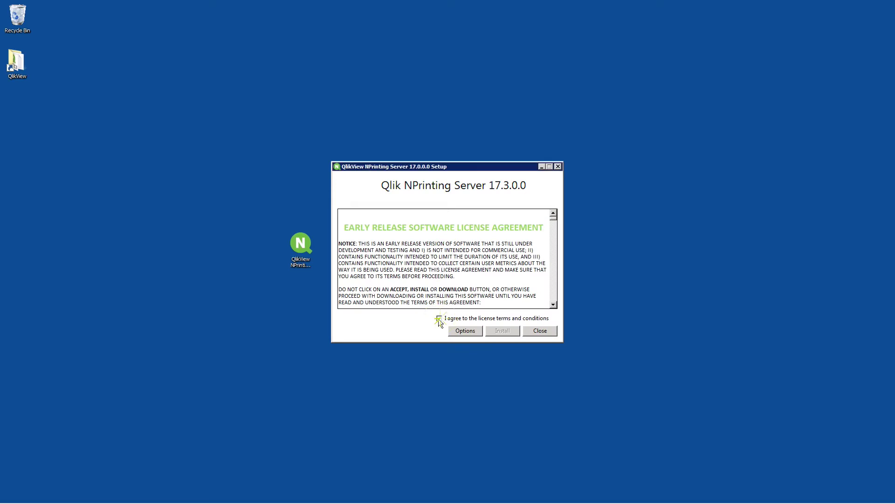
{"action": "left_click", "coordinate": [502, 330]}
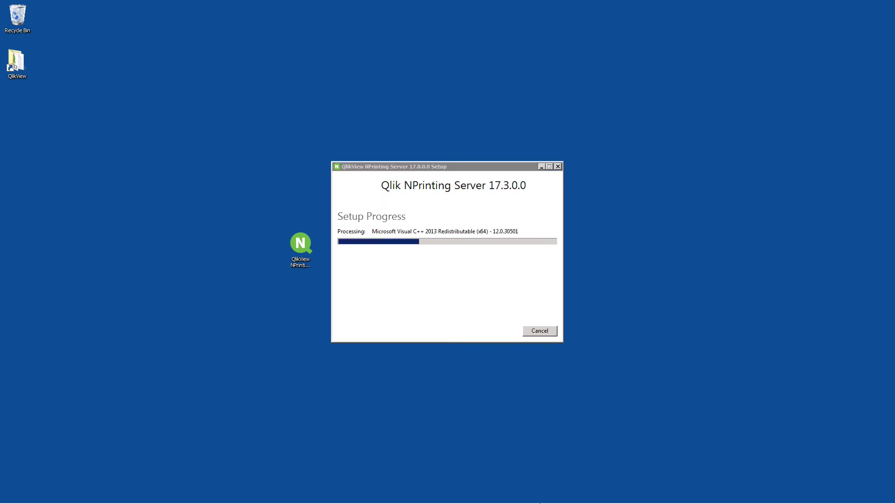
Accept the Visual C++ 2013 Redistributable license, install it and close its setup
{"action": "mouse_move", "coordinate": [191, 501]}
{"action": "left_click", "coordinate": [163, 497]}
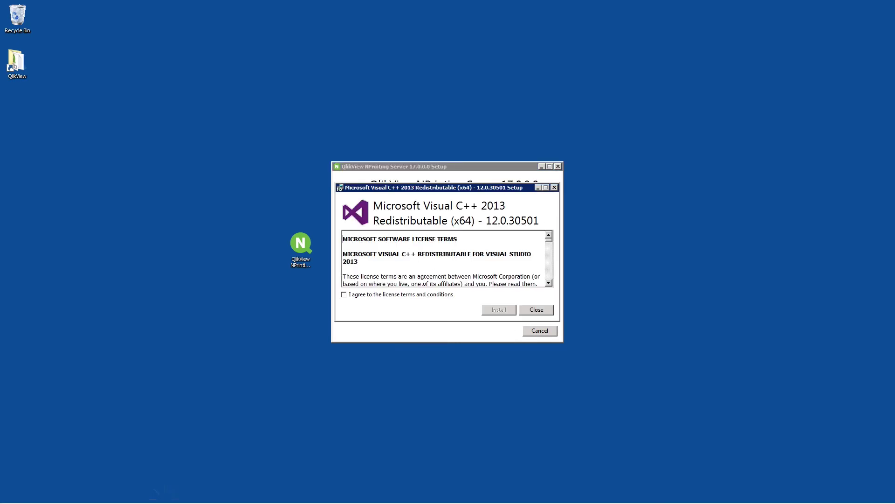
{"action": "left_click", "coordinate": [422, 295]}
{"action": "left_click", "coordinate": [499, 309]}
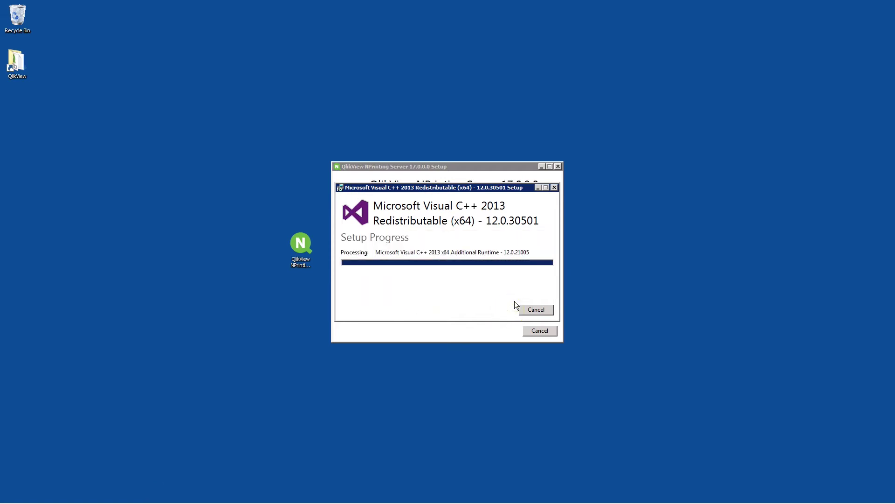
{"action": "left_click", "coordinate": [523, 309]}
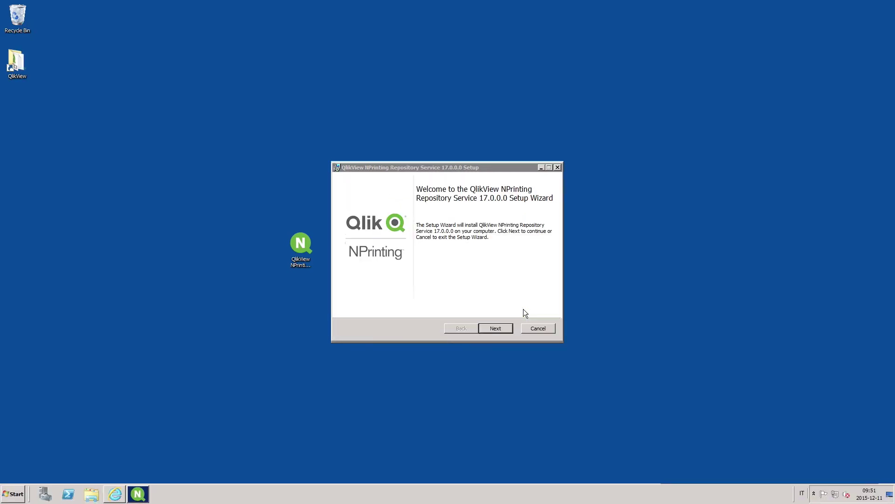
Install the Repository Service 17.0.0.0 with an 'Admin' administrator account, then continue the Server setup
{"action": "left_click", "coordinate": [495, 328]}
{"action": "type", "text": "Admin"}
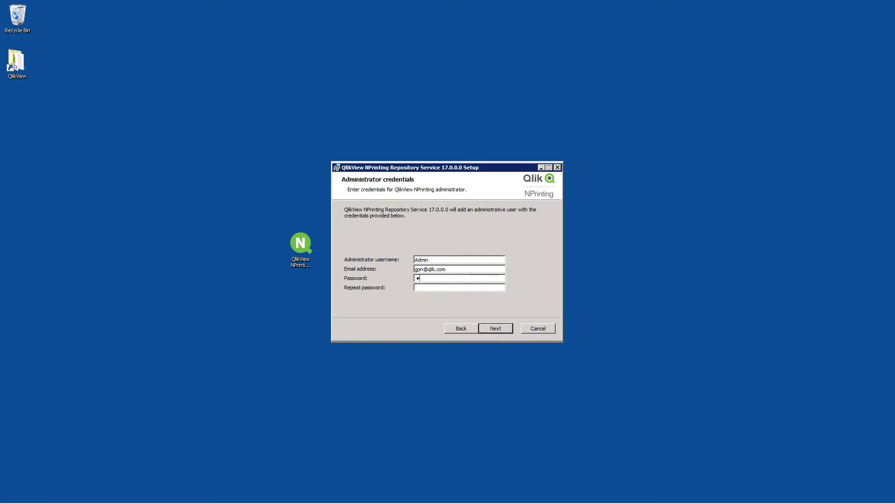
{"action": "left_click", "coordinate": [493, 327]}
{"action": "left_click", "coordinate": [492, 326]}
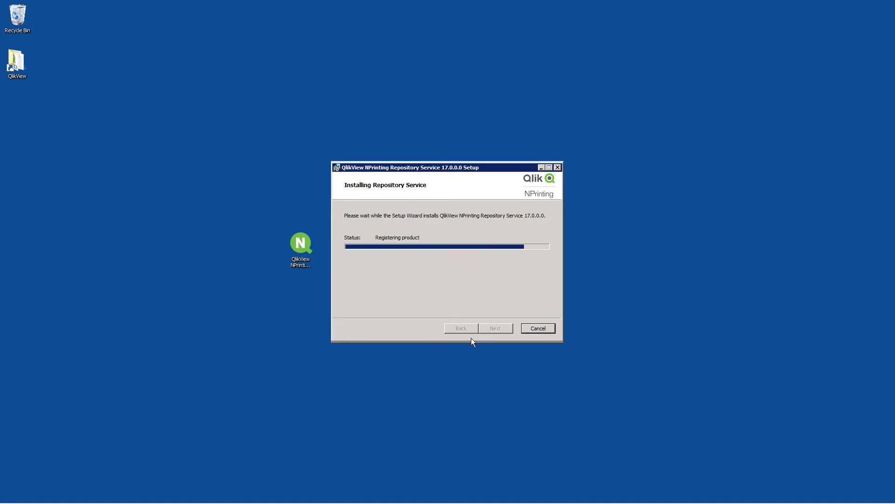
{"action": "left_click", "coordinate": [494, 329]}
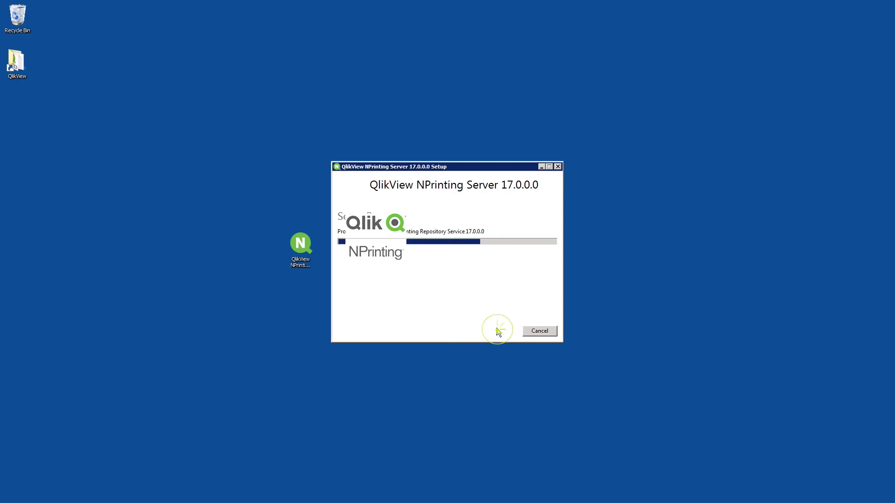
{"action": "left_click", "coordinate": [497, 328]}
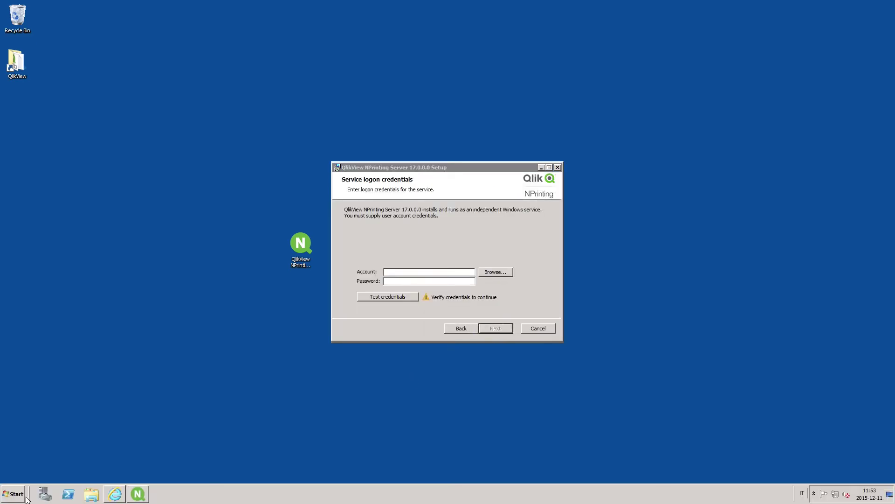
Open the Users folder in Local Users and Groups via a 'user' Start search
{"action": "left_click", "coordinate": [24, 495]}
{"action": "type", "text": "user"}
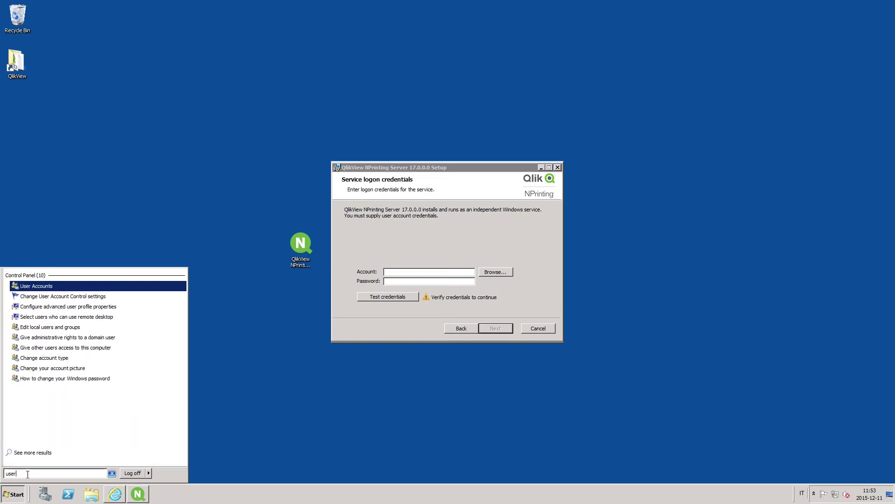
{"action": "left_click", "coordinate": [43, 328]}
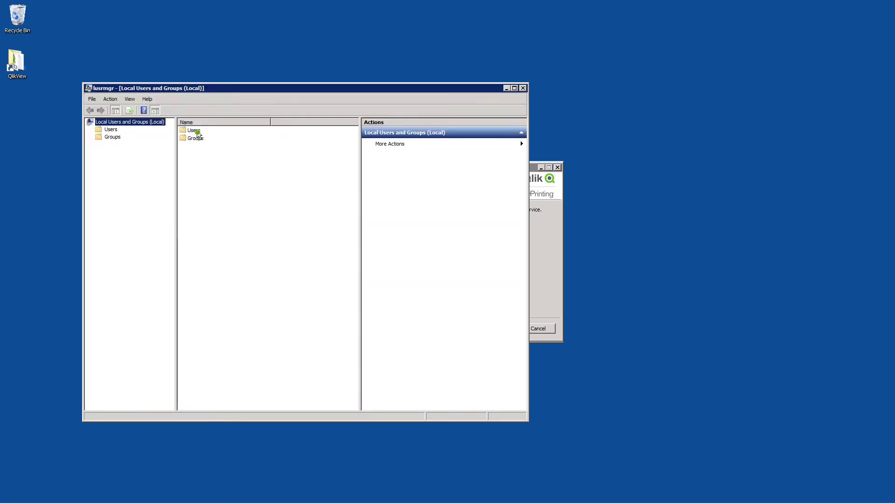
{"action": "double_click", "coordinate": [196, 131]}
Create a new local user NPadmin with a password
{"action": "right_click", "coordinate": [200, 170]}
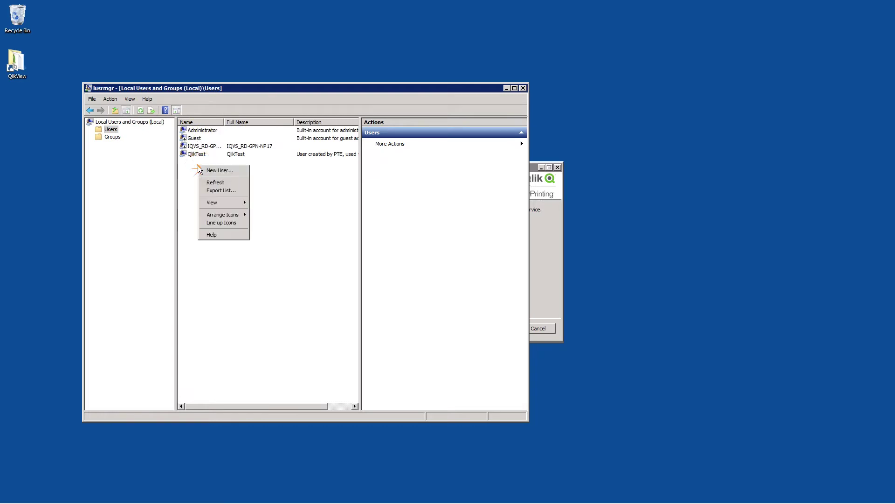
{"action": "left_click", "coordinate": [209, 172]}
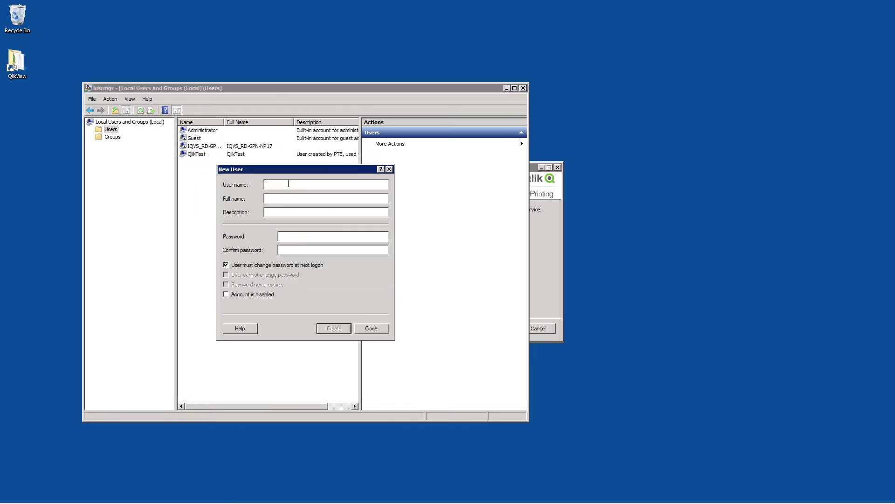
{"action": "type", "text": "NPadmin"}
{"action": "left_click", "coordinate": [289, 241]}
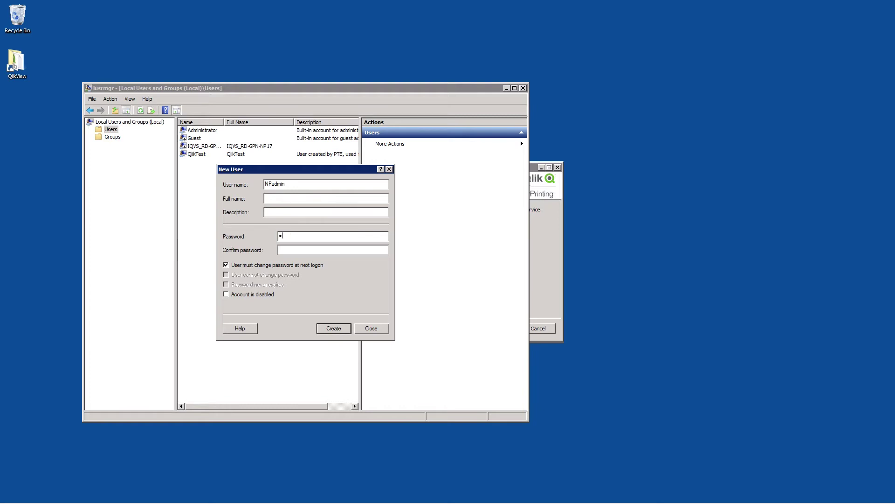
{"action": "left_click", "coordinate": [332, 329]}
{"action": "left_click", "coordinate": [371, 329]}
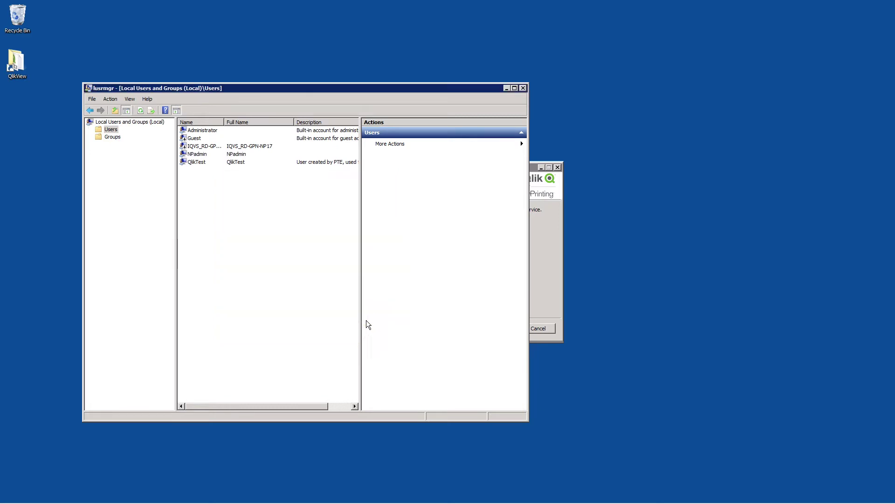
Open the Administrators group properties and begin adding a member through advanced search
{"action": "left_click", "coordinate": [199, 154]}
{"action": "left_click", "coordinate": [114, 138]}
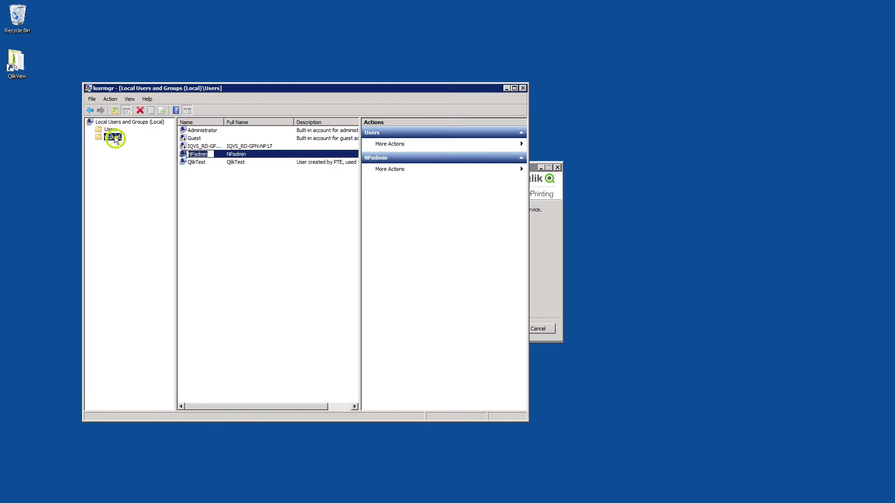
{"action": "double_click", "coordinate": [202, 132]}
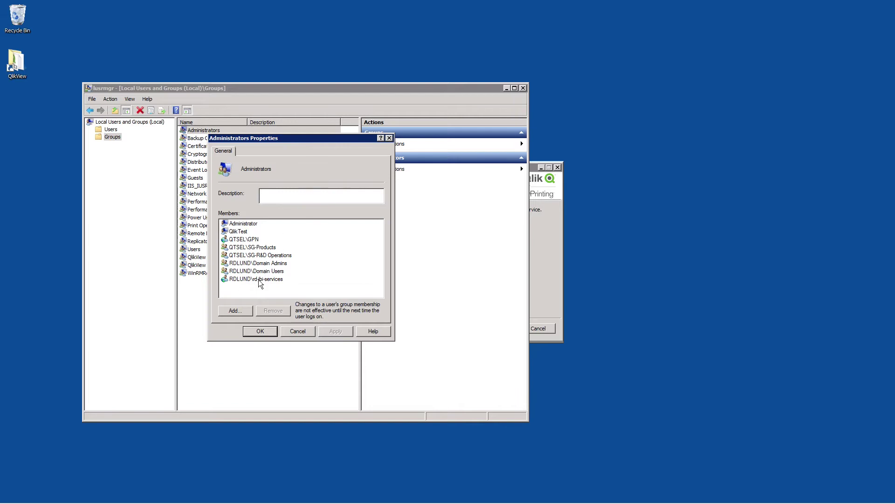
{"action": "left_click", "coordinate": [234, 313]}
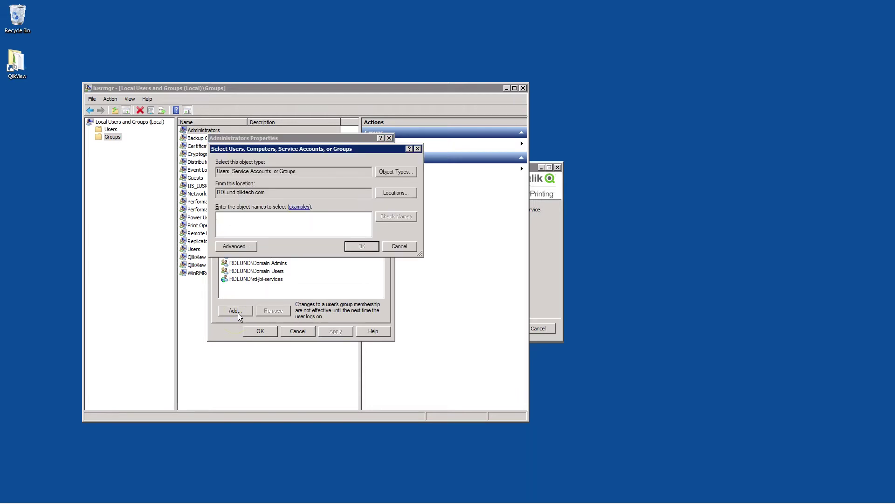
{"action": "left_click", "coordinate": [241, 246]}
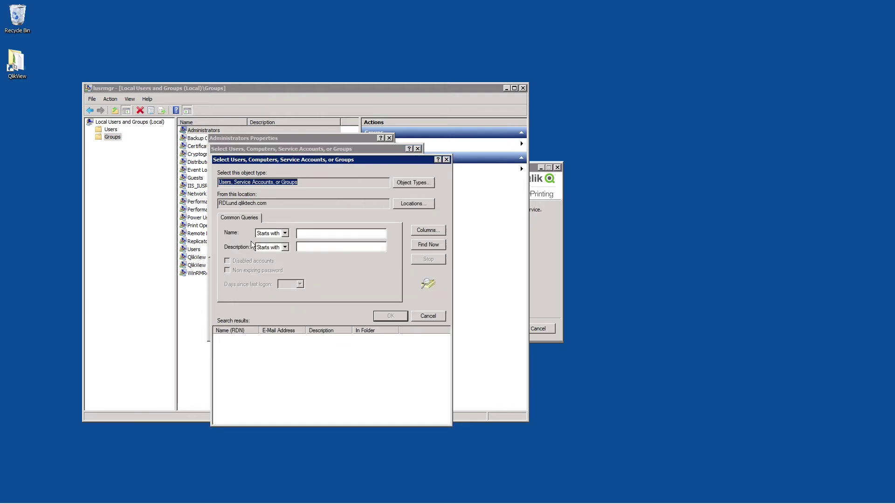
Search the local computer RD-GPN-NP17 and add NPadmin to the Administrators group
{"action": "left_click", "coordinate": [412, 205]}
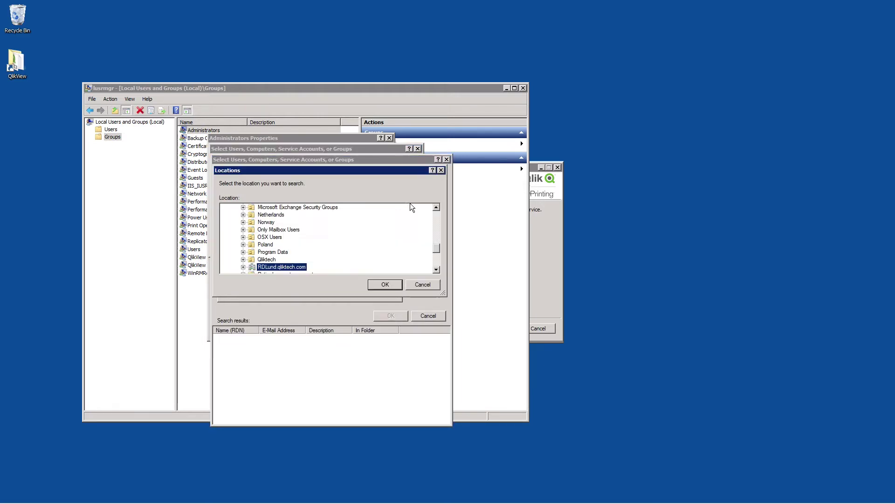
{"action": "left_click_drag", "start_coordinate": [436, 248], "coordinate": [439, 209]}
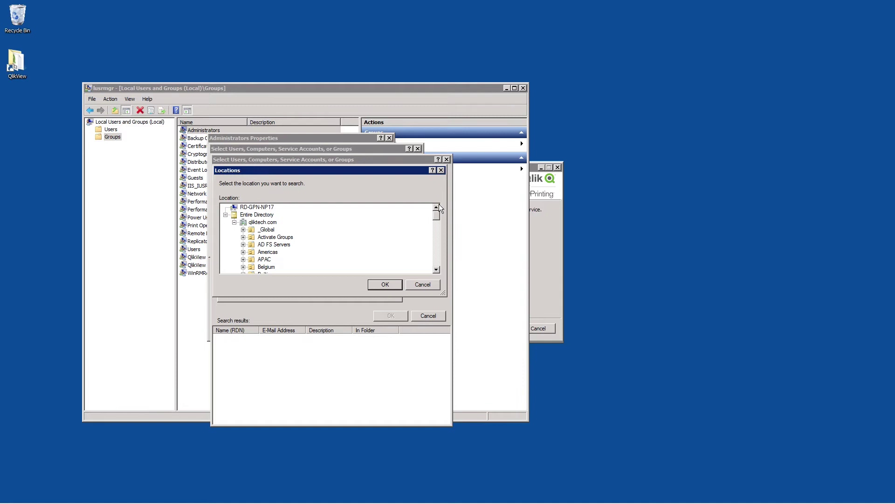
{"action": "left_click", "coordinate": [261, 207]}
{"action": "left_click", "coordinate": [385, 284]}
{"action": "left_click", "coordinate": [428, 250]}
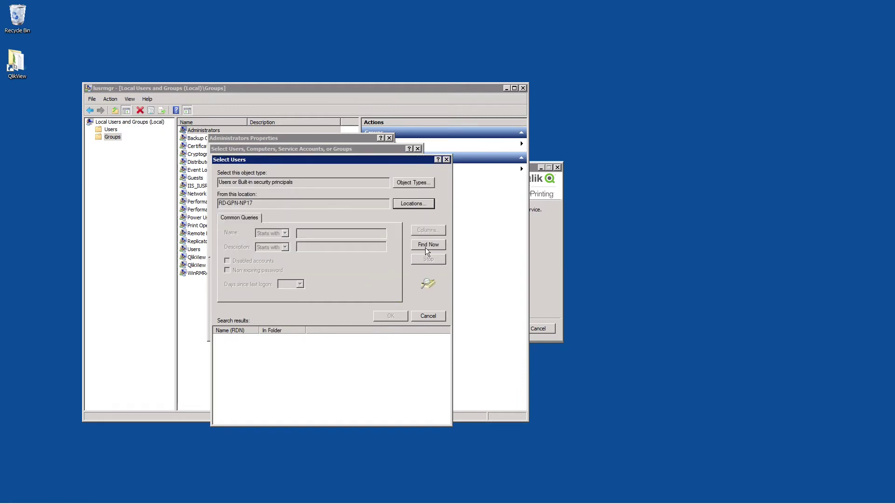
{"action": "left_click_drag", "start_coordinate": [444, 348], "coordinate": [445, 404]}
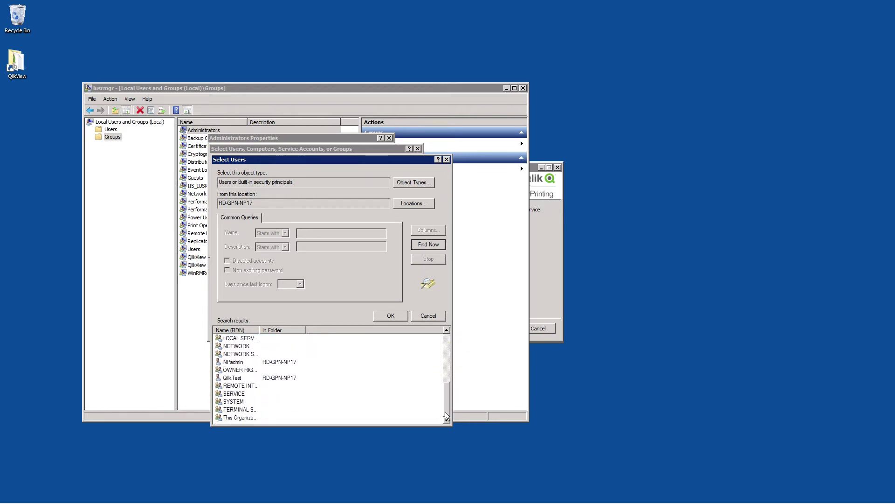
{"action": "left_click", "coordinate": [234, 362]}
{"action": "left_click", "coordinate": [397, 319]}
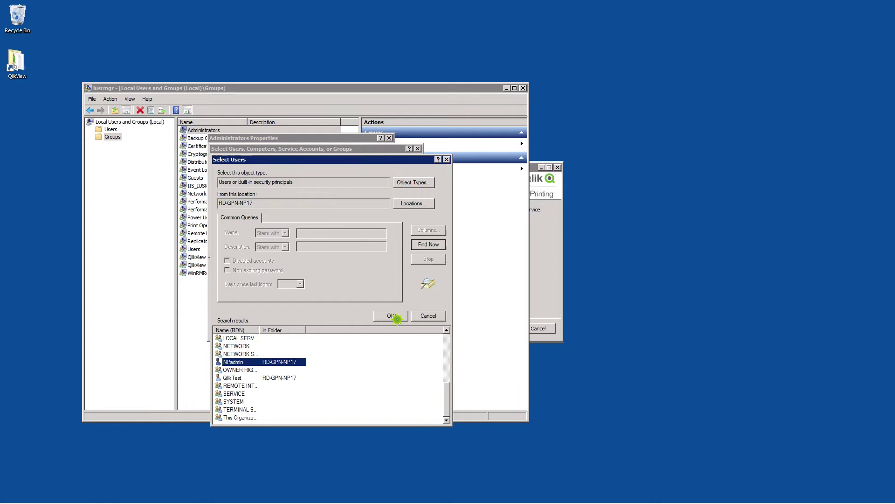
{"action": "left_click", "coordinate": [359, 245]}
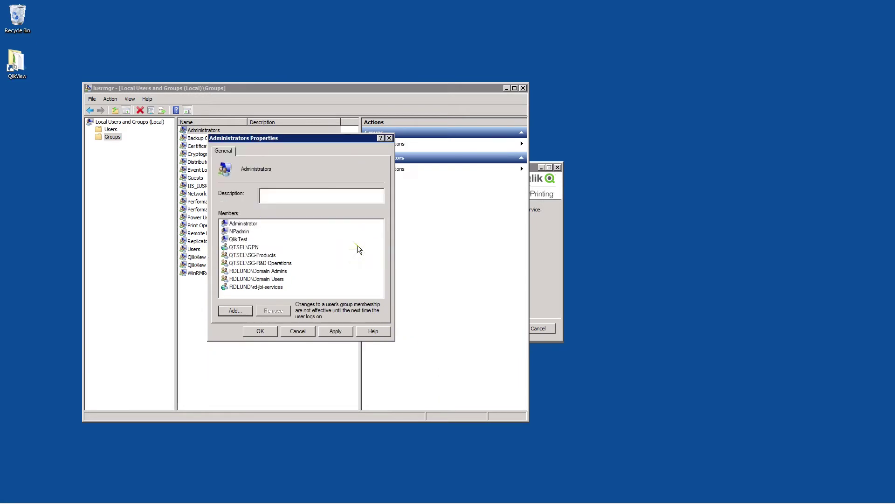
{"action": "left_click", "coordinate": [269, 332]}
Open the Log on as a service right under Local Security Policy's User Rights Assignment
{"action": "left_click", "coordinate": [523, 88]}
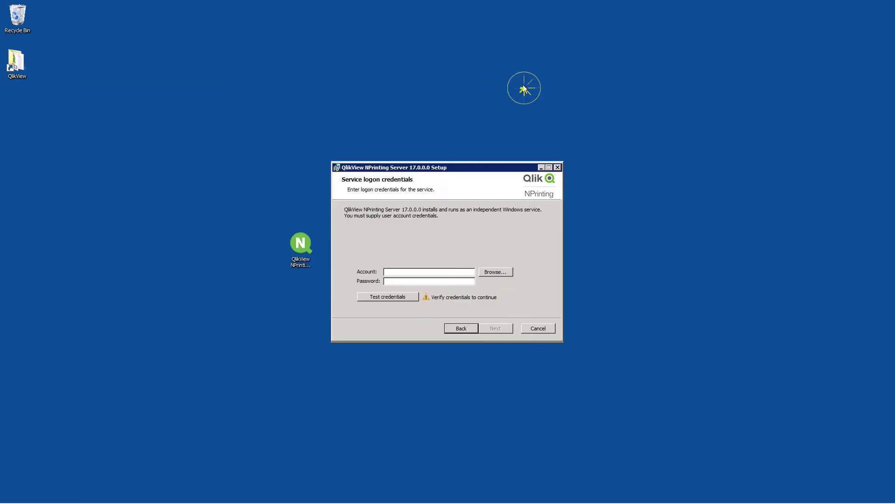
{"action": "left_click", "coordinate": [20, 495]}
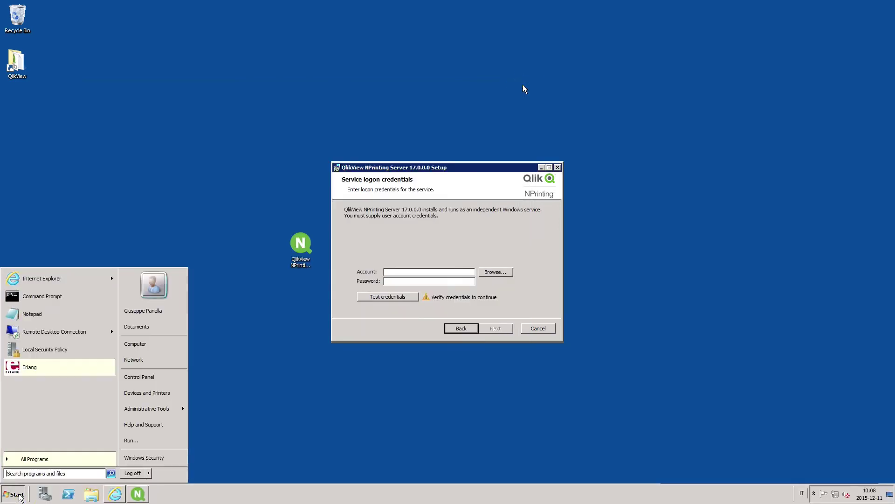
{"action": "left_click", "coordinate": [34, 476]}
{"action": "type", "text": "adm"}
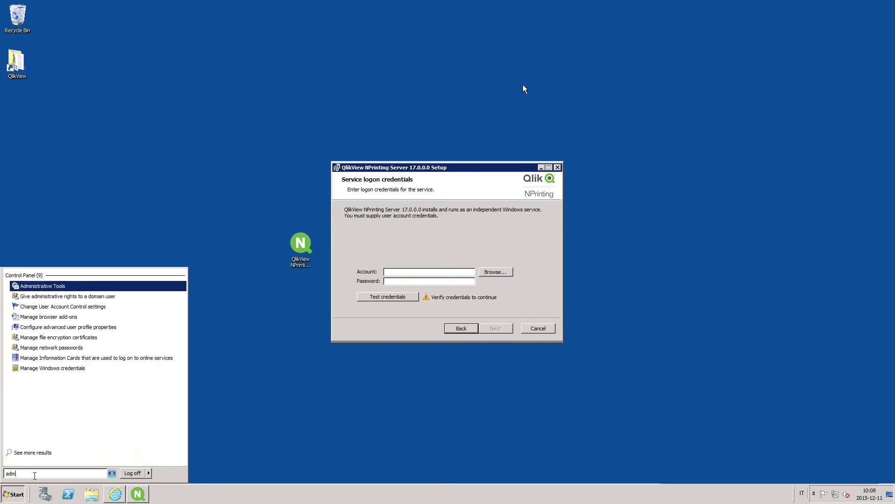
{"action": "type", "text": "in"}
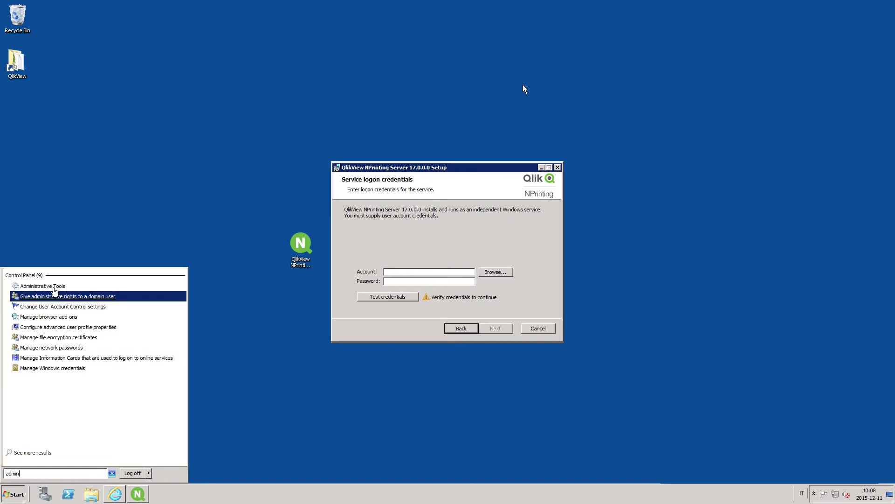
{"action": "left_click", "coordinate": [53, 286]}
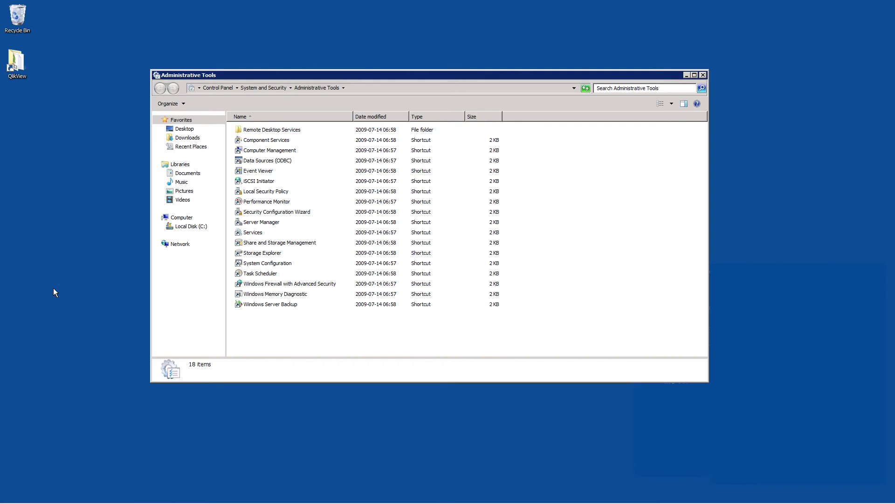
{"action": "double_click", "coordinate": [260, 193]}
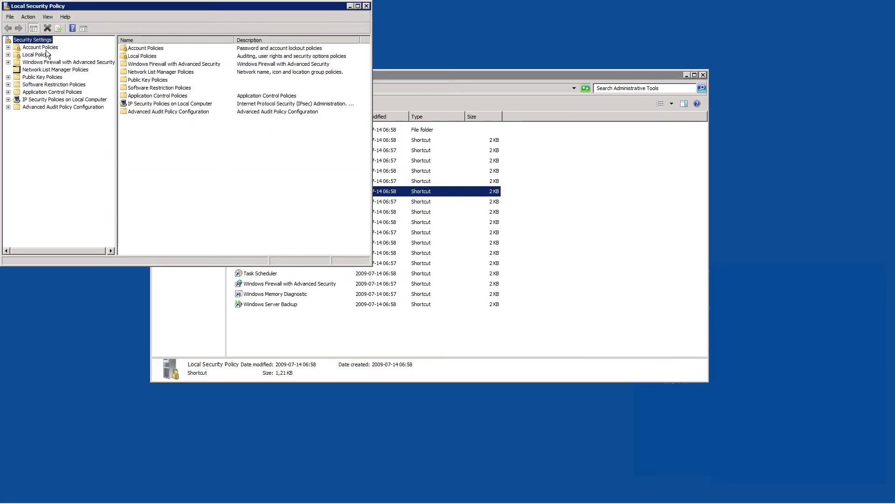
{"action": "double_click", "coordinate": [37, 55]}
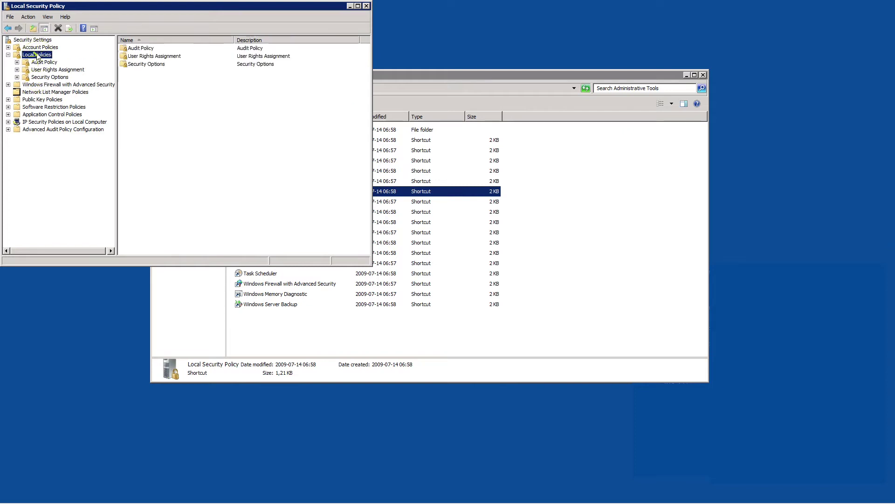
{"action": "double_click", "coordinate": [163, 56]}
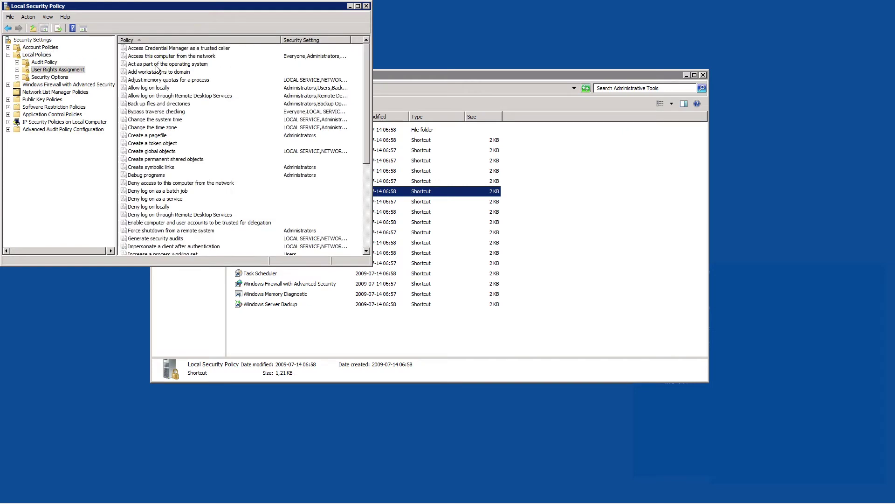
{"action": "scroll", "coordinate": [162, 226], "scroll_direction": "down", "scroll_amount": 5}
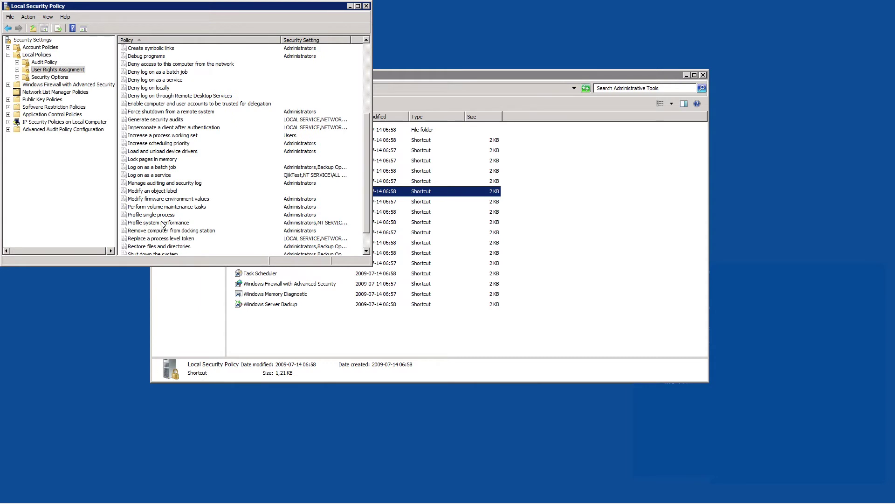
{"action": "double_click", "coordinate": [145, 176]}
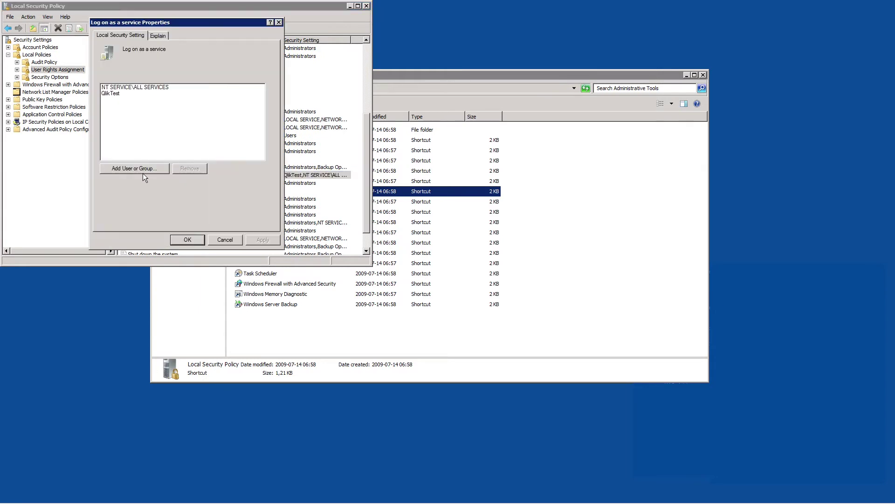
Add RD-GPN-NP17\Administrator to the Log on as a service right and apply
{"action": "left_click", "coordinate": [136, 170]}
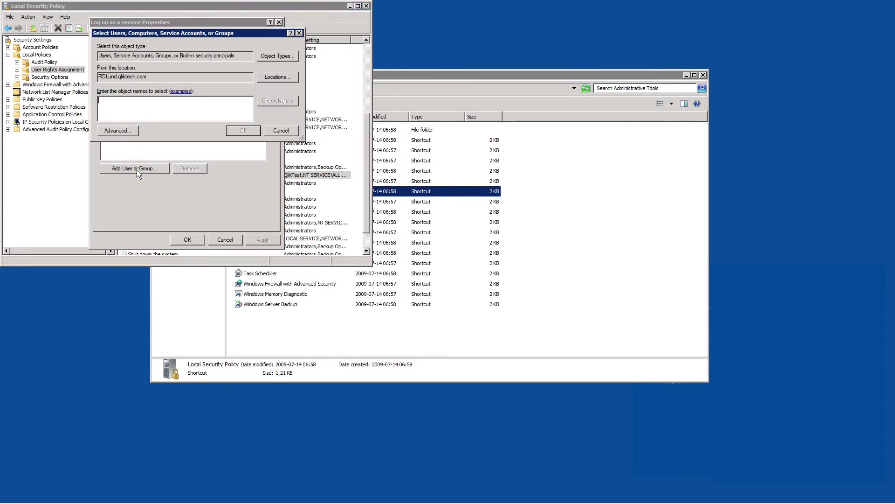
{"action": "left_click", "coordinate": [117, 131]}
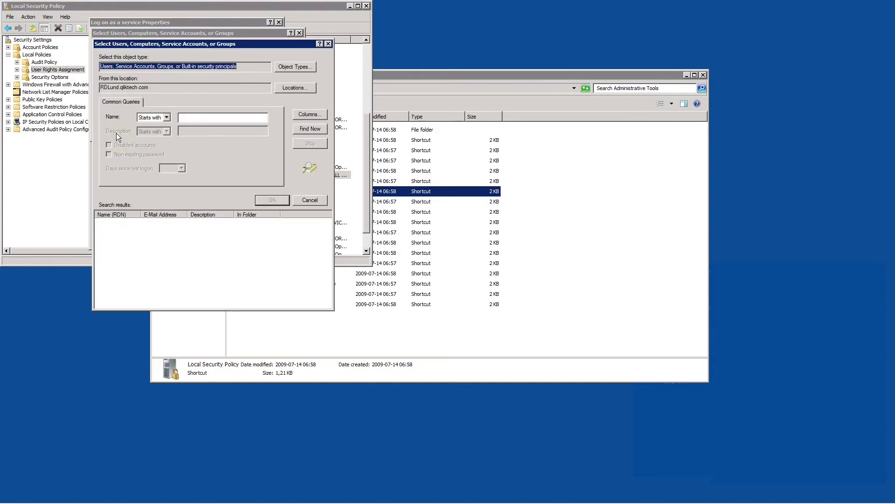
{"action": "left_click", "coordinate": [310, 128]}
{"action": "left_click", "coordinate": [287, 88]}
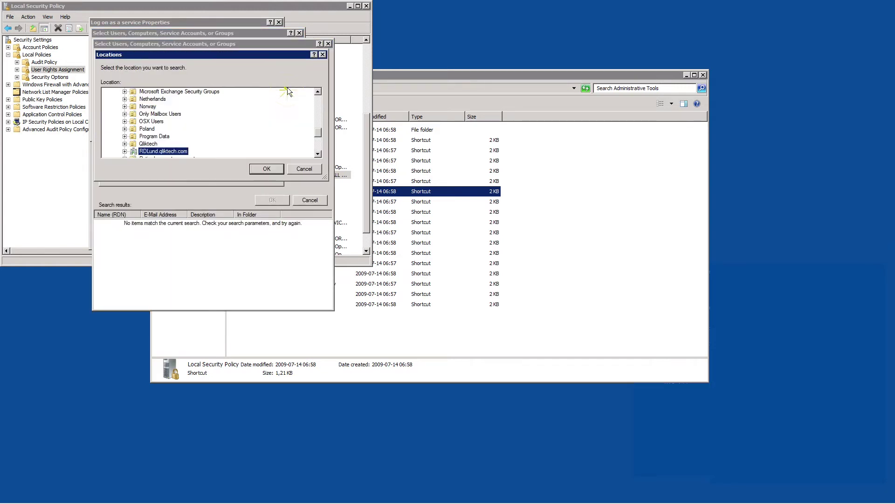
{"action": "left_click_drag", "start_coordinate": [317, 133], "coordinate": [320, 87]}
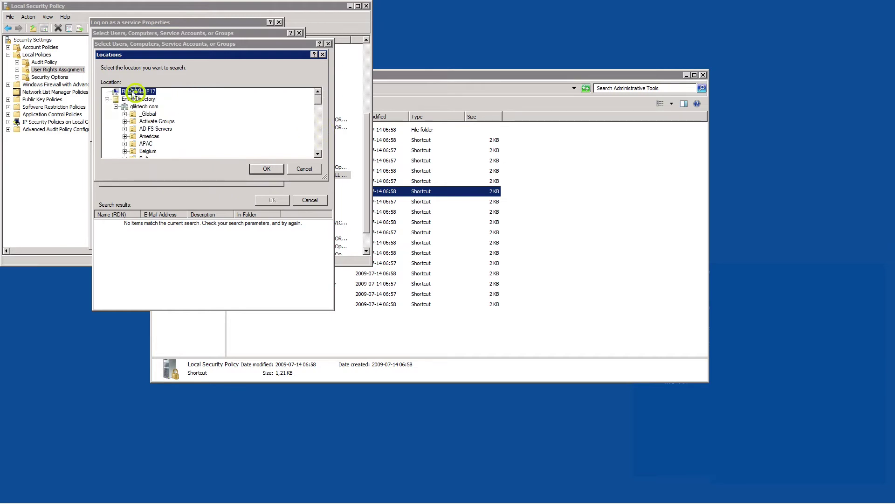
{"action": "left_click", "coordinate": [259, 166]}
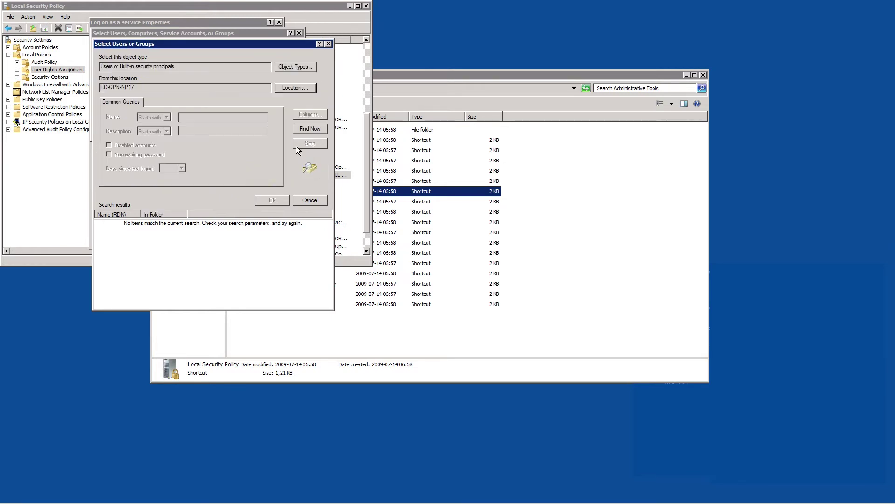
{"action": "left_click", "coordinate": [310, 129]}
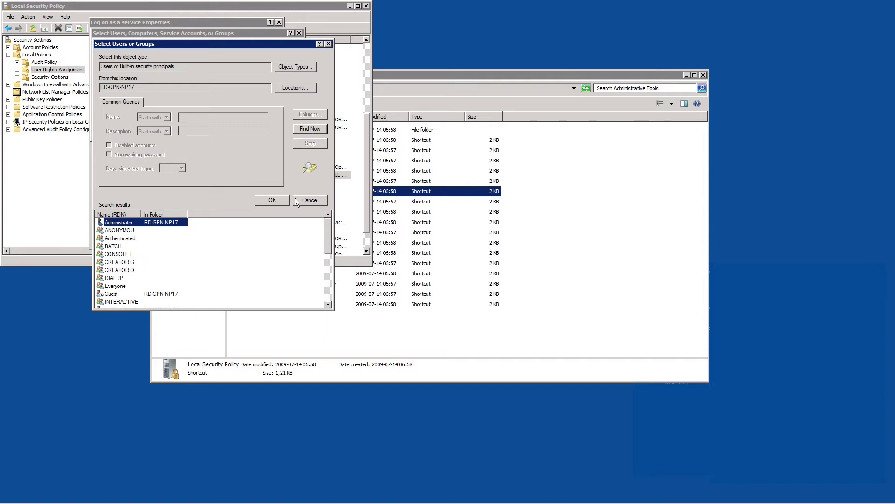
{"action": "left_click", "coordinate": [272, 199]}
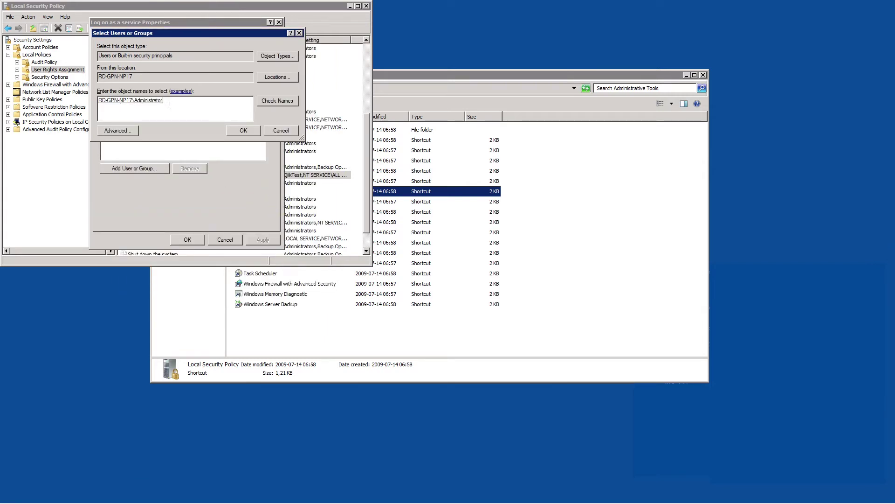
{"action": "left_click", "coordinate": [236, 129]}
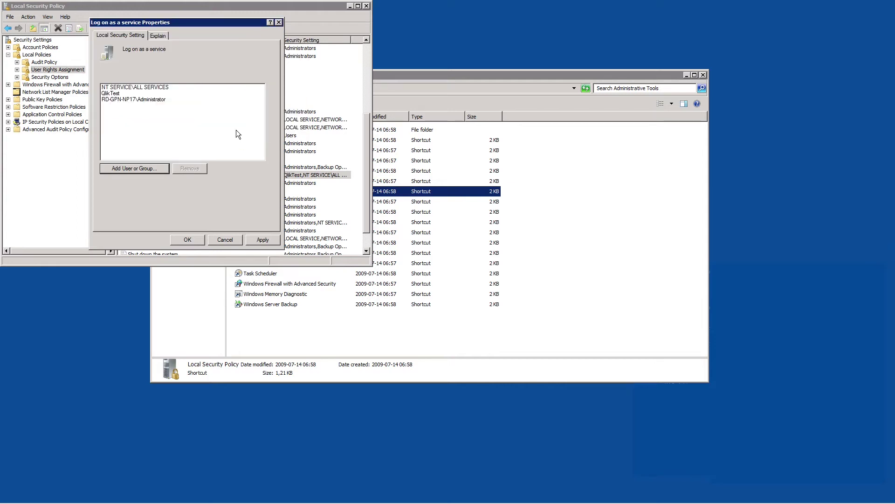
{"action": "left_click", "coordinate": [262, 240]}
{"action": "left_click", "coordinate": [187, 239]}
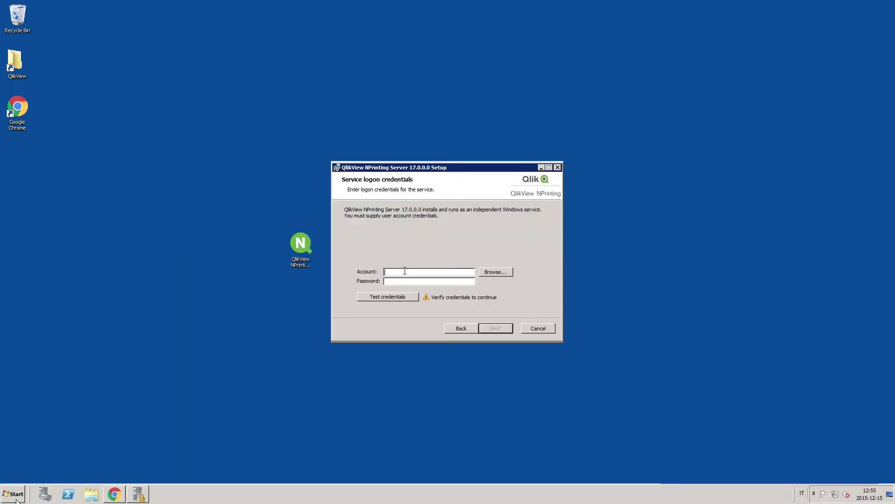
Browse to the C:\Program Files\QlikView folder in Windows Explorer
{"action": "type", "text": "R"}
{"action": "left_click", "coordinate": [16, 501]}
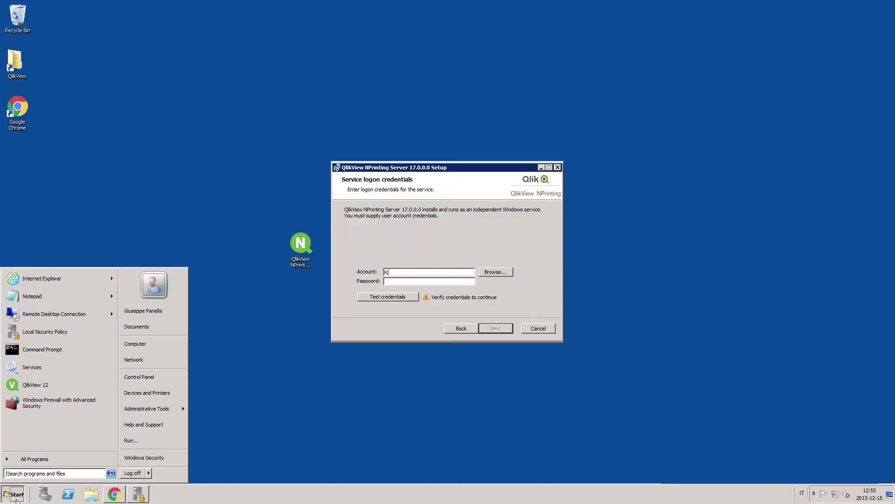
{"action": "left_click", "coordinate": [135, 344]}
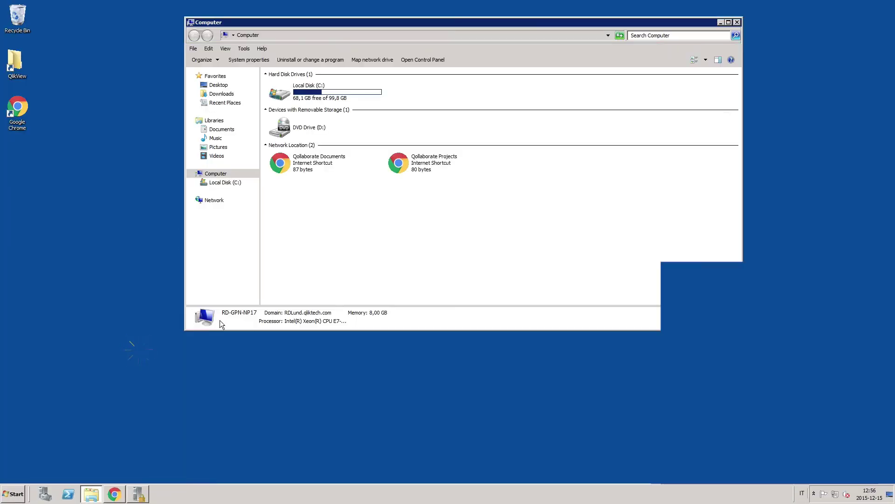
{"action": "double_click", "coordinate": [346, 101]}
{"action": "double_click", "coordinate": [294, 117]}
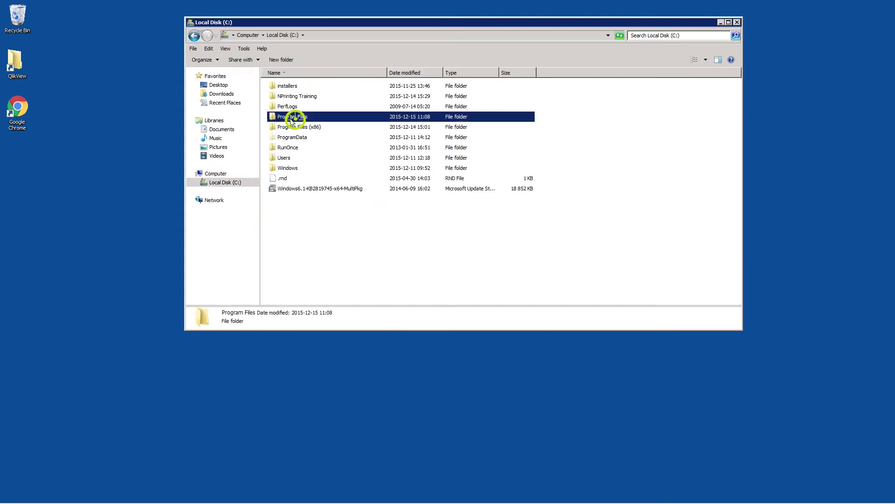
{"action": "double_click", "coordinate": [288, 148]}
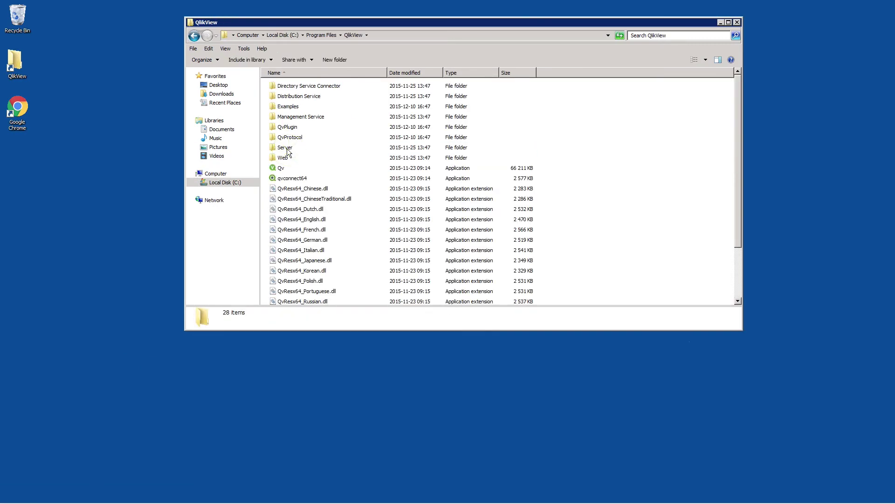
Run the Qv application as a different user, .\NPadmin, entering the account password
{"action": "left_click", "coordinate": [280, 170]}
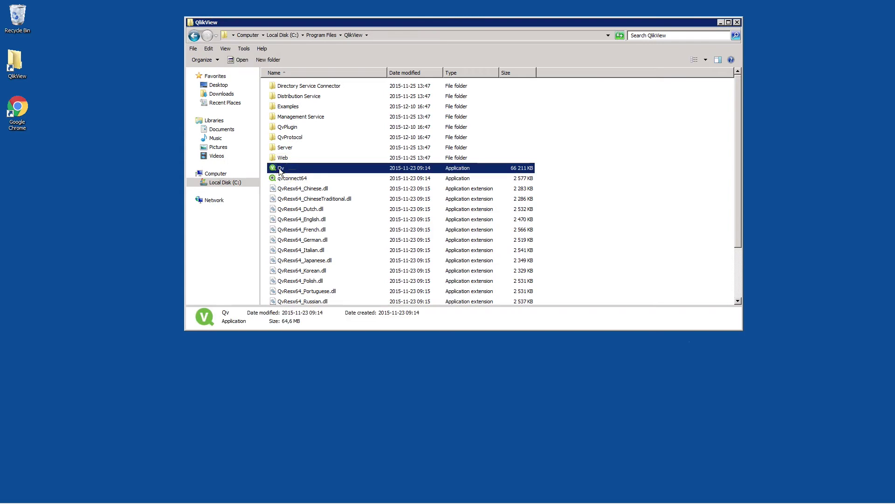
{"action": "key", "text": "shift"}
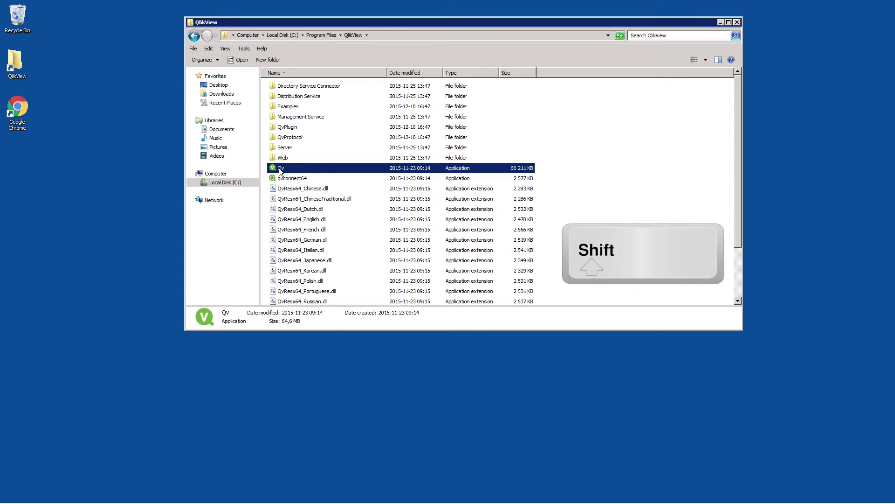
{"action": "right_click", "coordinate": [279, 169], "text": "shift"}
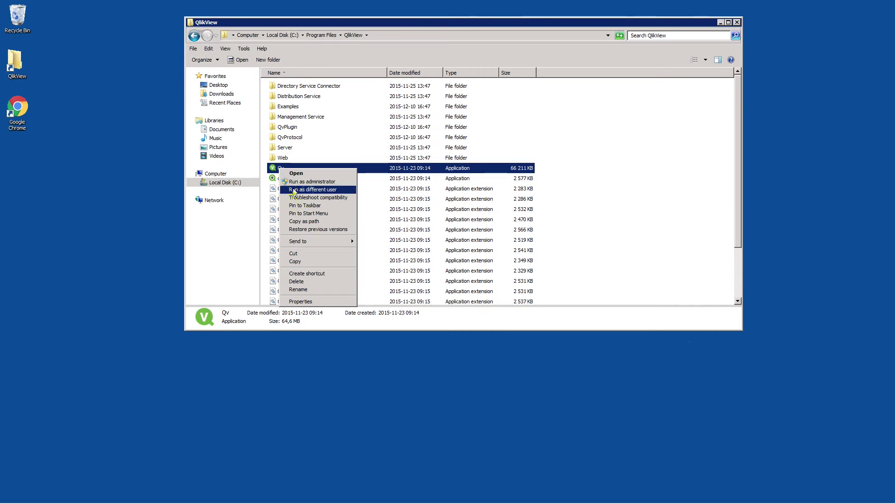
{"action": "left_click", "coordinate": [294, 190]}
{"action": "type", "text": ".\\NPad"}
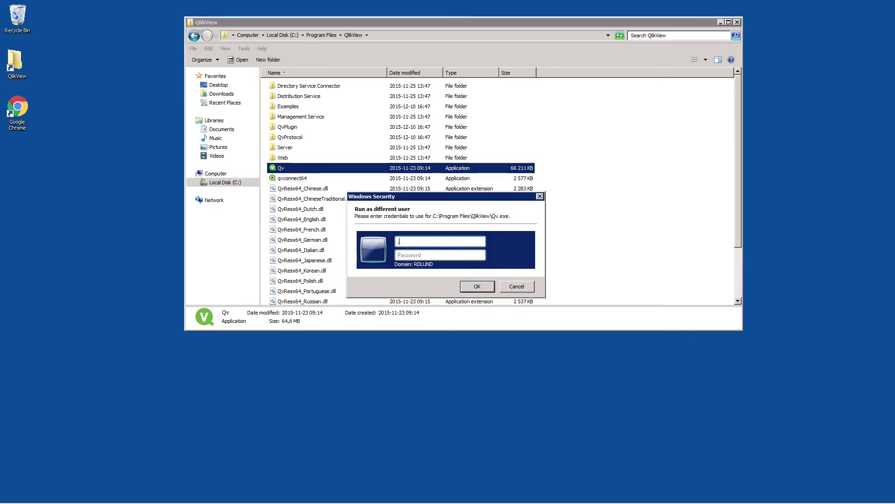
{"action": "type", "text": "min"}
{"action": "key", "text": "Tab"}
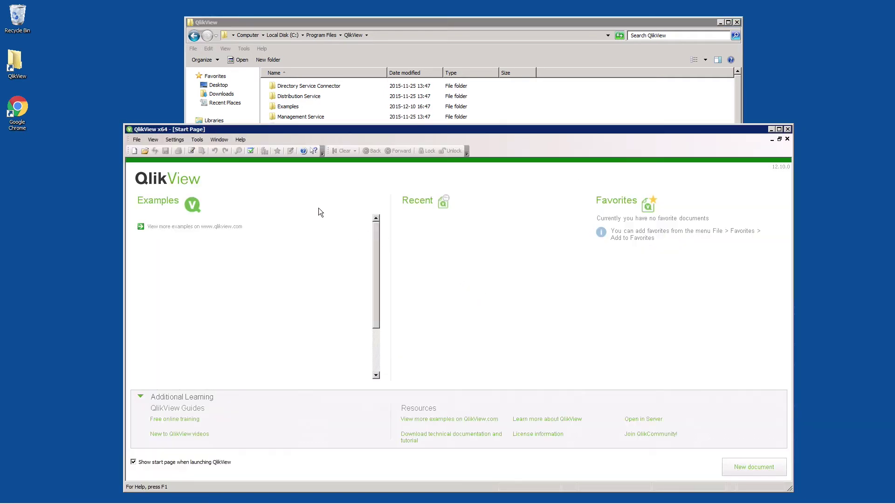
Paste a new license key in QlikView User Preferences, accept the EULA, and confirm validation
{"action": "left_click", "coordinate": [175, 139]}
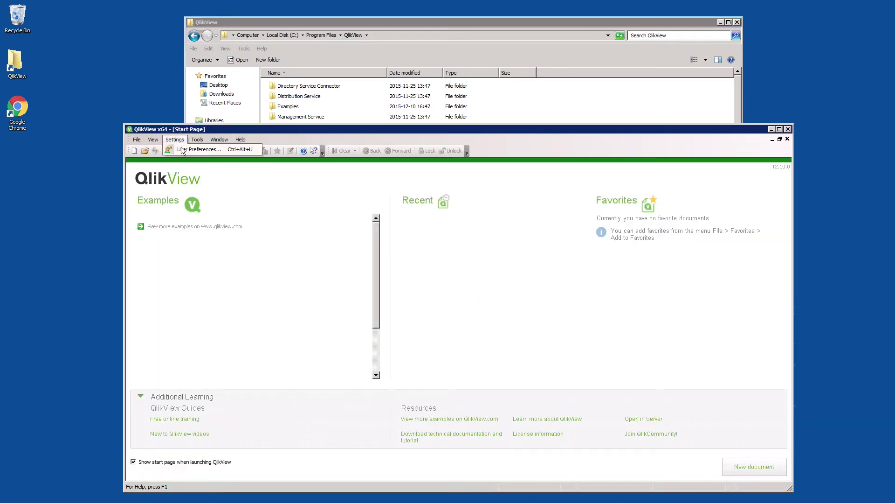
{"action": "left_click", "coordinate": [182, 149]}
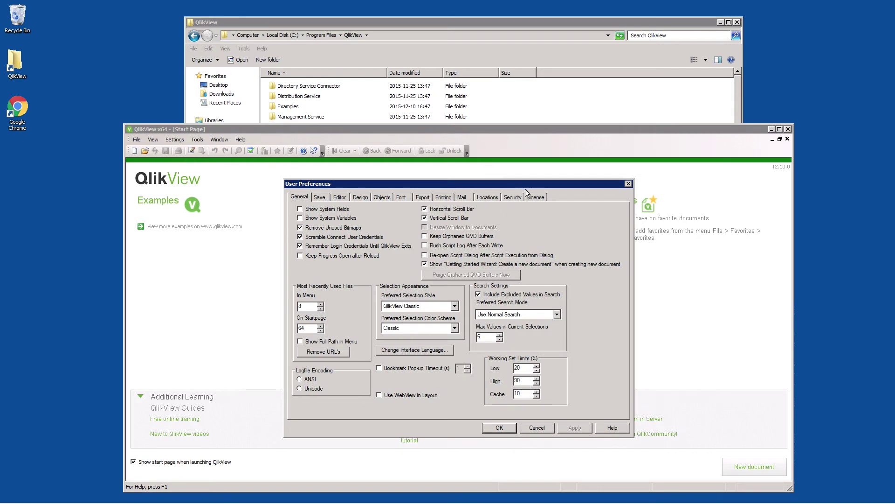
{"action": "left_click", "coordinate": [534, 197]}
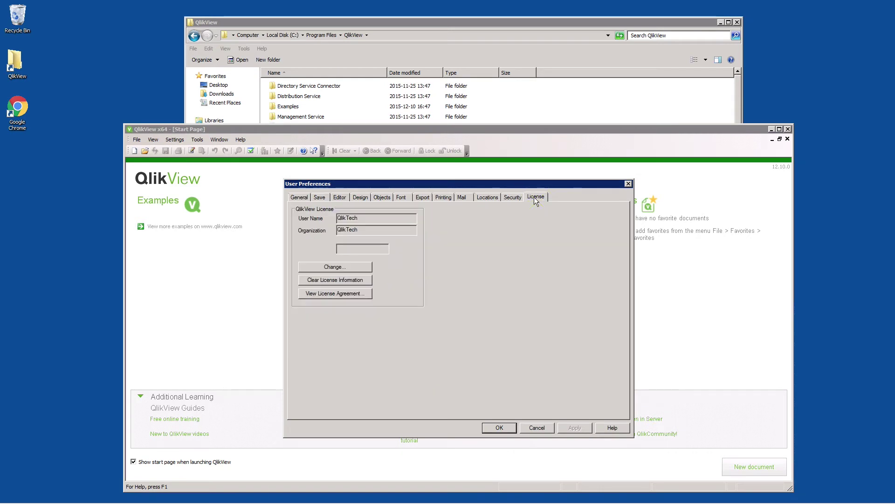
{"action": "left_click", "coordinate": [362, 267]}
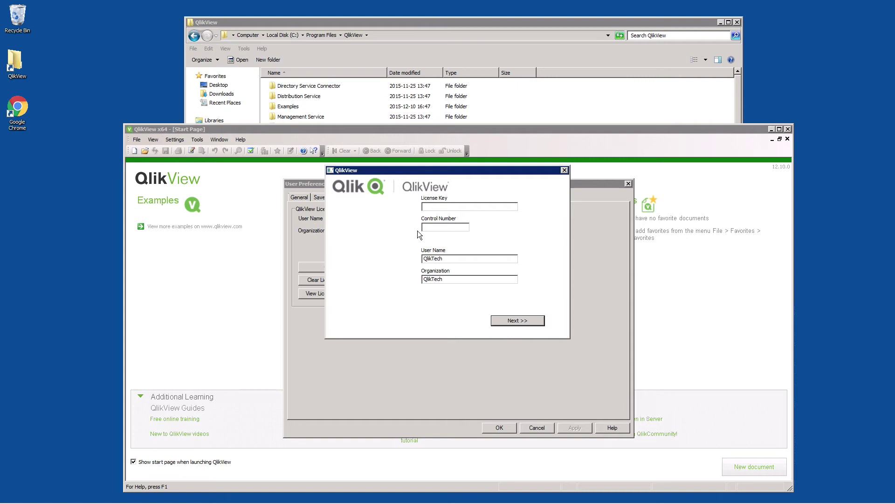
{"action": "key", "text": "ctrl+v"}
{"action": "key", "text": "ctrl+v"}
{"action": "left_click", "coordinate": [517, 320]}
{"action": "left_click", "coordinate": [452, 267]}
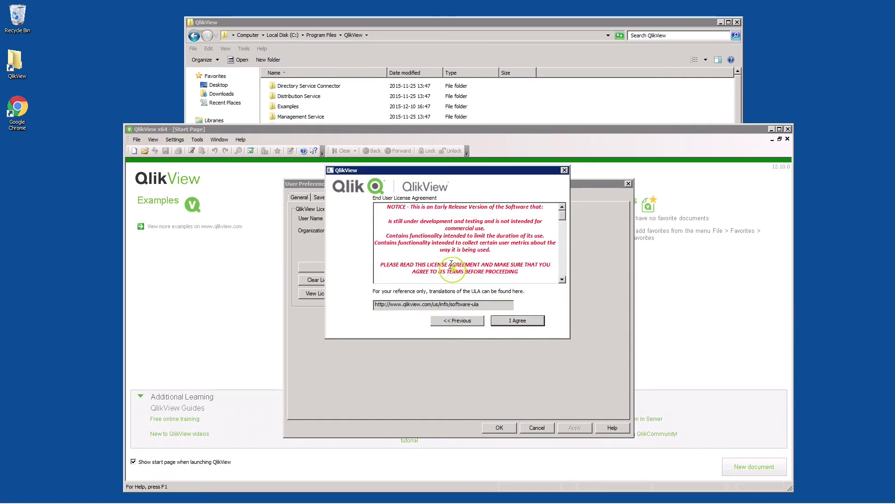
{"action": "left_click", "coordinate": [518, 321]}
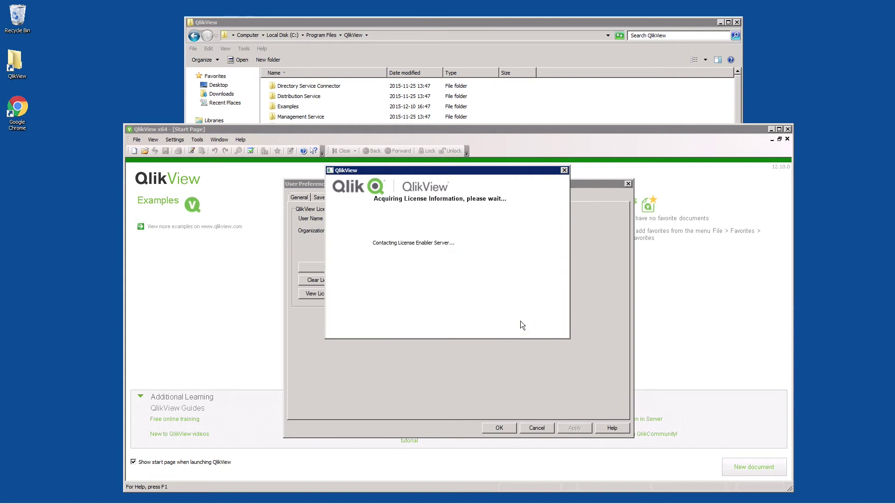
{"action": "left_click", "coordinate": [521, 322]}
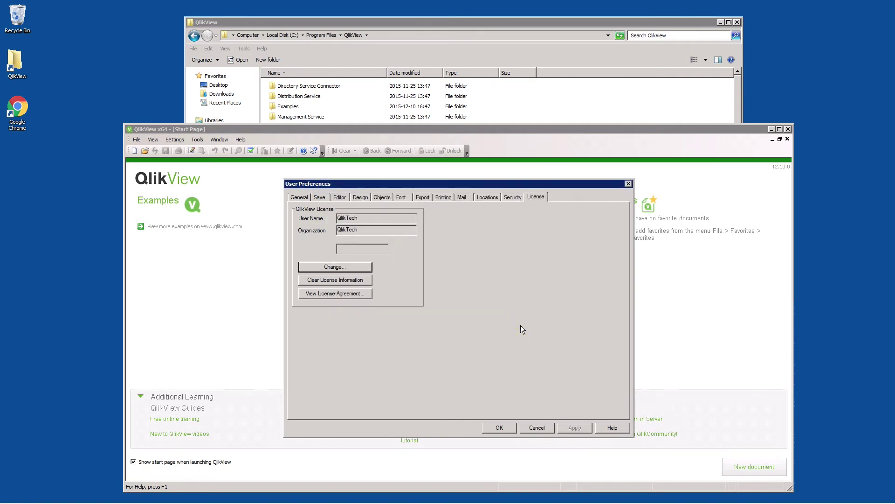
{"action": "left_click", "coordinate": [505, 430]}
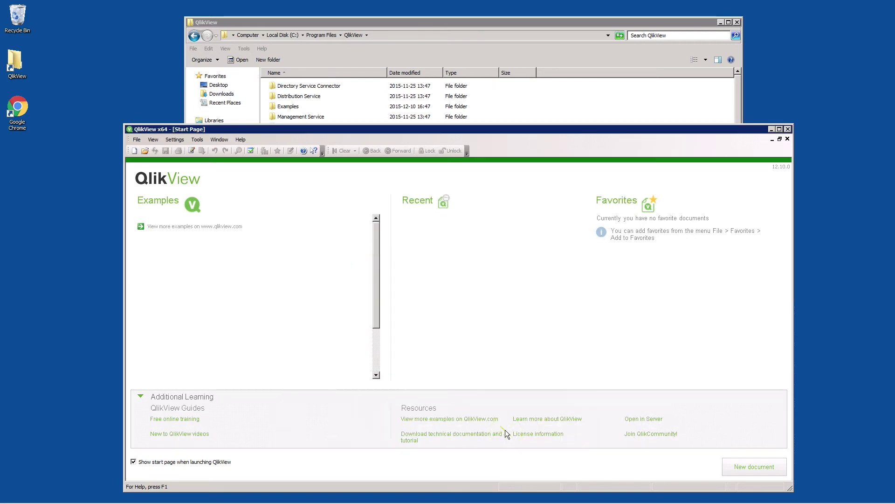
Complete the NPadmin service credentials, test them, and install Qlik NPrinting Server 17.3.0.0
{"action": "left_click", "coordinate": [788, 130]}
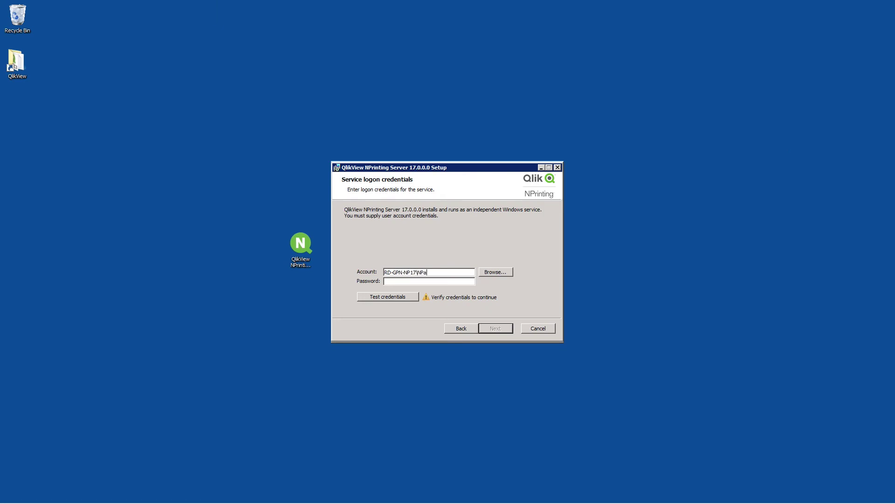
{"action": "left_click", "coordinate": [403, 298]}
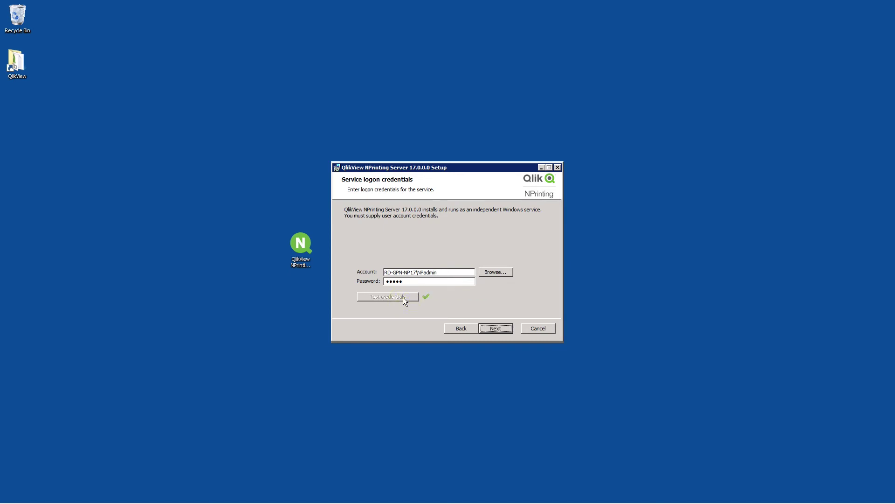
{"action": "left_click", "coordinate": [498, 330]}
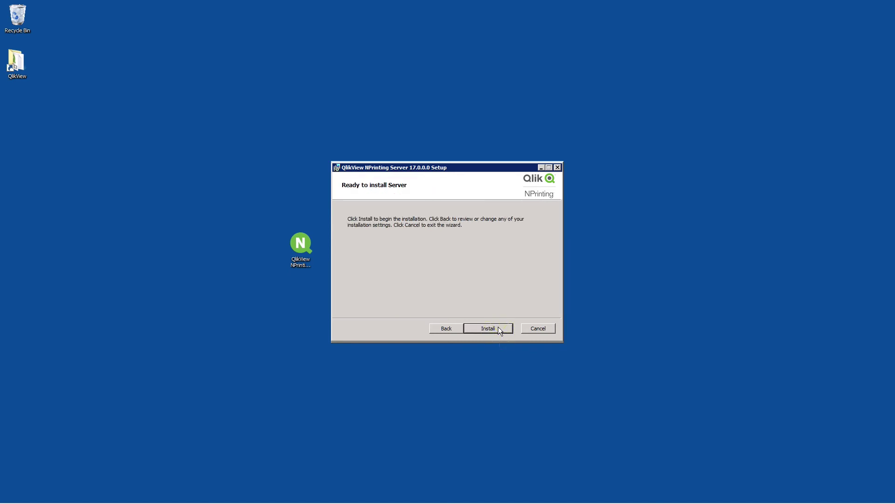
{"action": "left_click", "coordinate": [499, 329]}
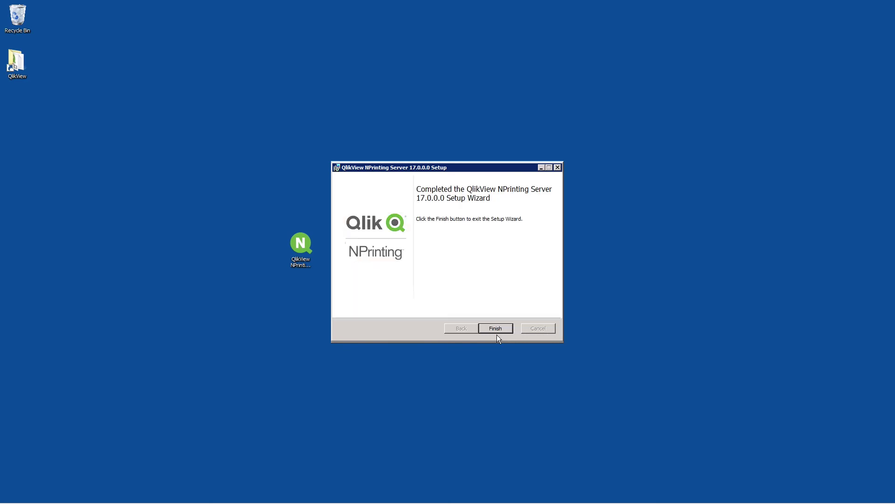
{"action": "left_click", "coordinate": [496, 334]}
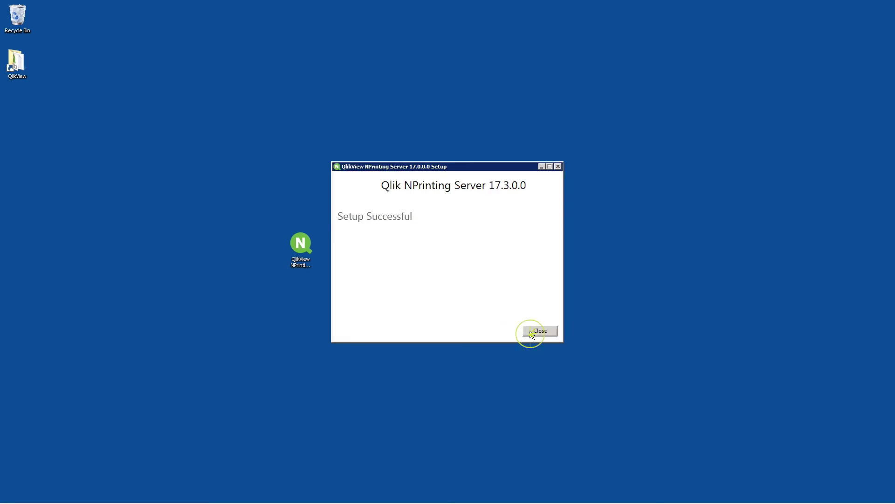
Check the QlikView NPrinting Web Engine, Scheduler and RepoService entries in the Services console
{"action": "left_click", "coordinate": [530, 331]}
{"action": "left_click", "coordinate": [13, 493]}
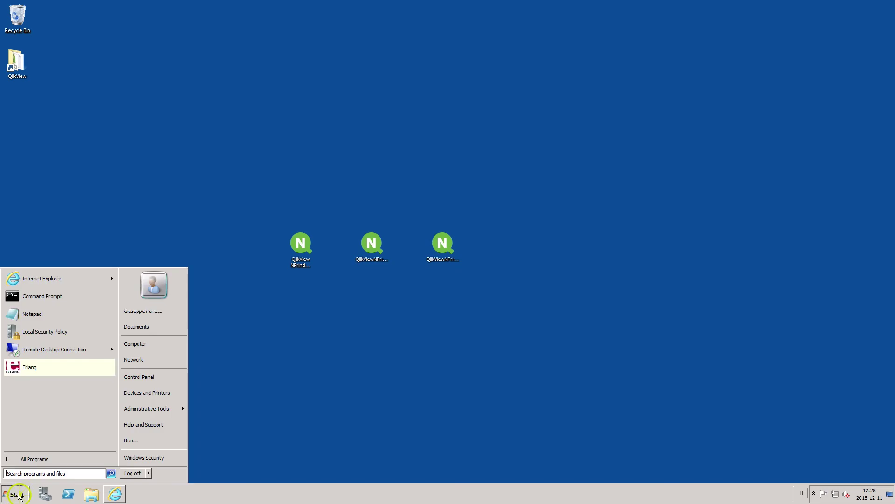
{"action": "type", "text": "services"}
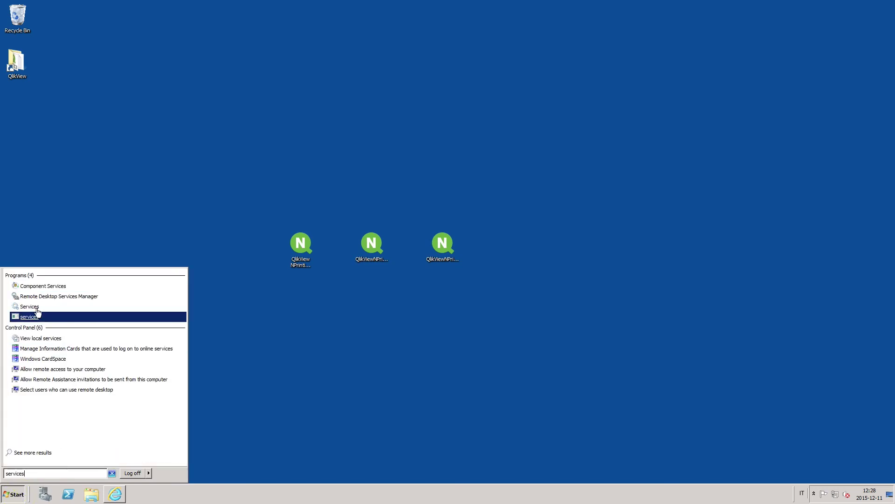
{"action": "left_click", "coordinate": [35, 315]}
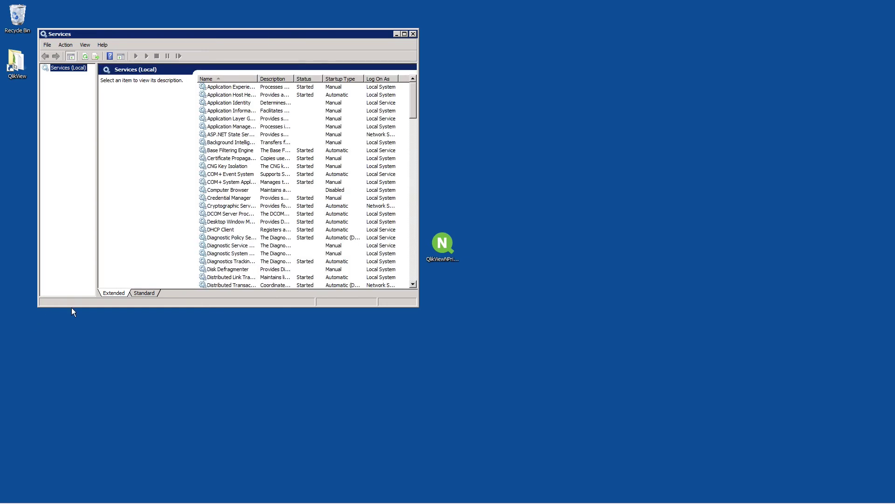
{"action": "left_click_drag", "start_coordinate": [414, 109], "coordinate": [413, 192]}
{"action": "left_click", "coordinate": [224, 215]}
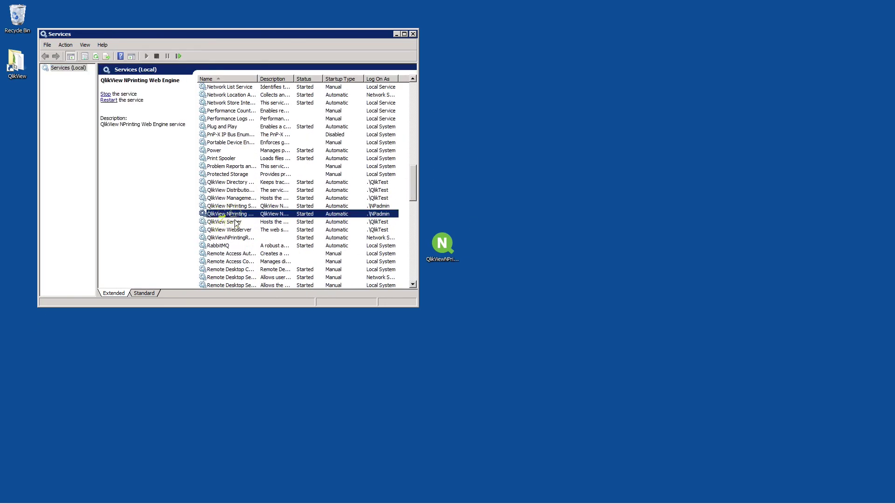
{"action": "left_click_drag", "start_coordinate": [257, 78], "coordinate": [278, 78]}
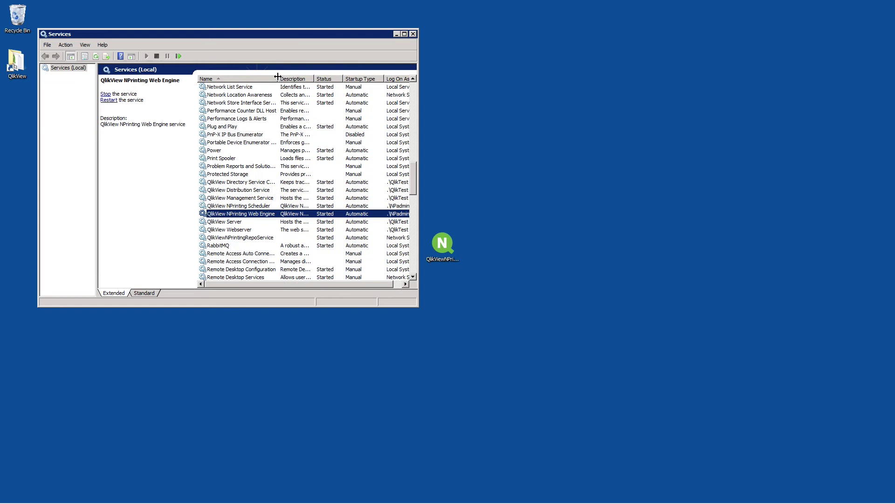
{"action": "left_click", "coordinate": [238, 206]}
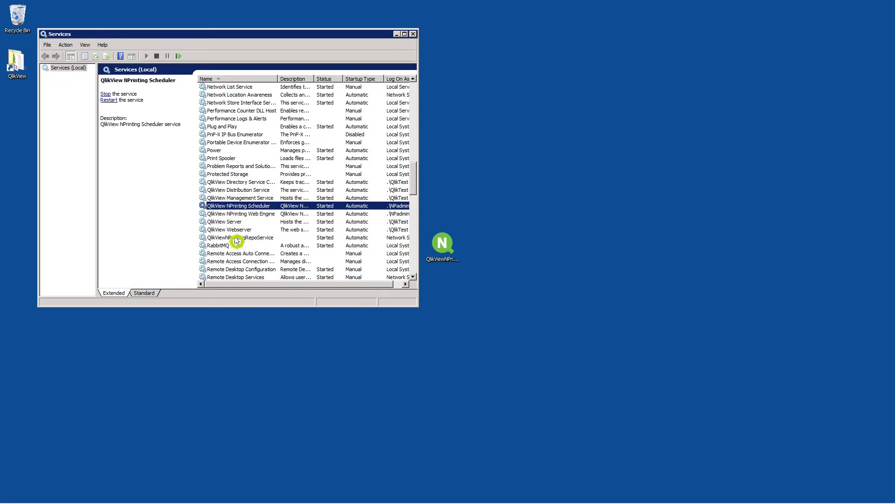
{"action": "left_click", "coordinate": [234, 238]}
Close Services, launch the NPrinting Engine installer, accept the license and start setup
{"action": "left_click", "coordinate": [413, 34]}
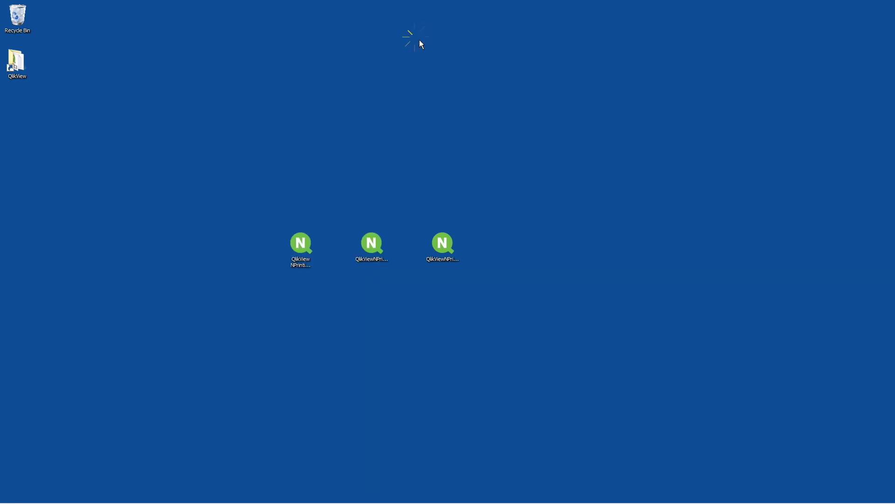
{"action": "double_click", "coordinate": [376, 247]}
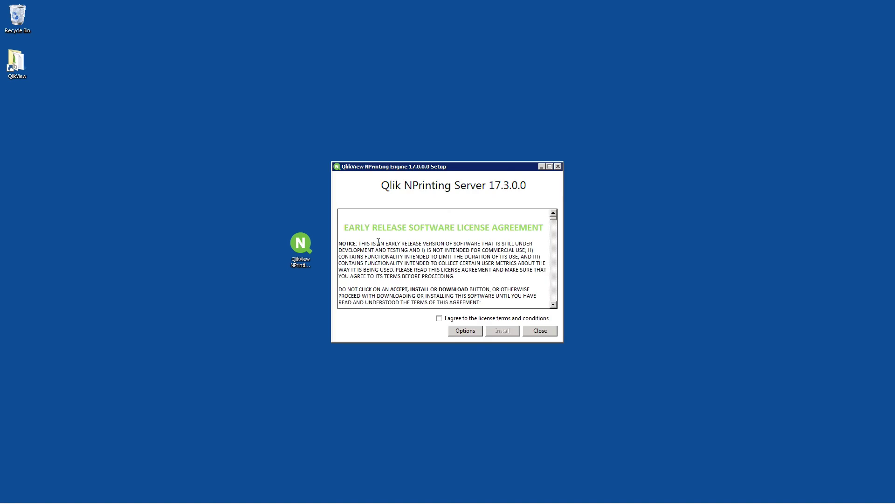
{"action": "left_click", "coordinate": [446, 319]}
{"action": "left_click", "coordinate": [500, 331]}
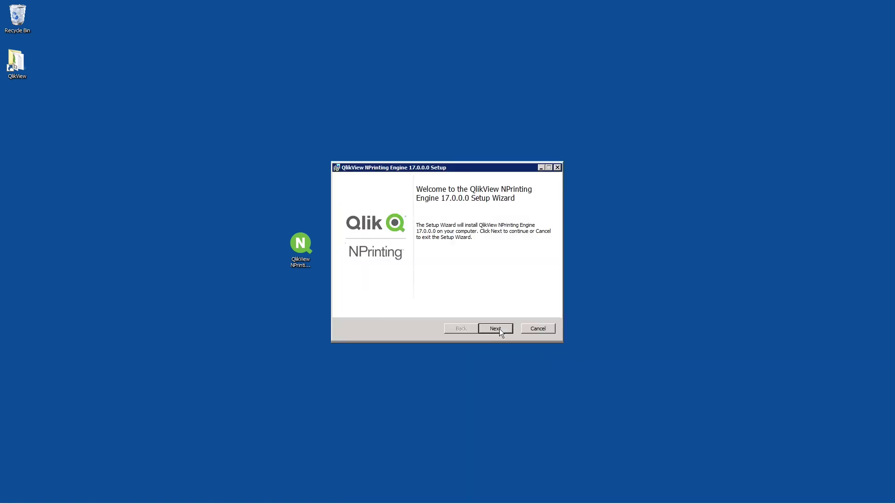
{"action": "left_click", "coordinate": [500, 331]}
Enter the service account name and password, then test the credentials
{"action": "left_click", "coordinate": [398, 272]}
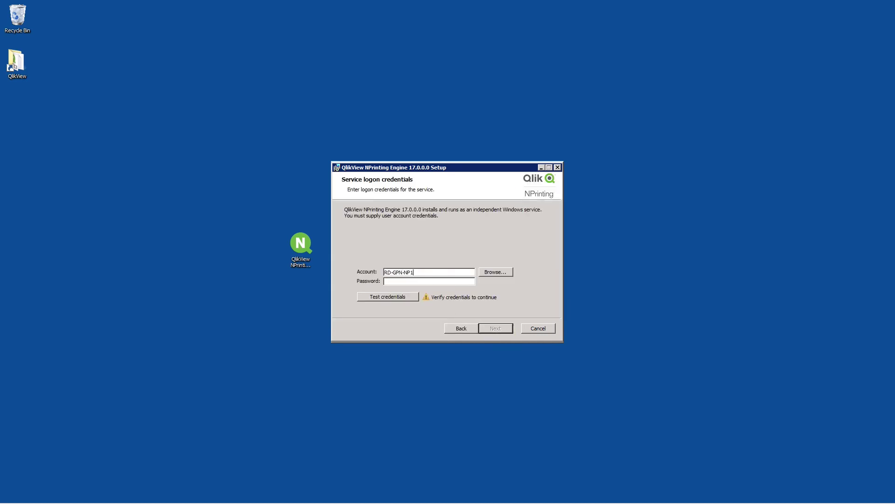
{"action": "type", "text": "NPadmin"}
{"action": "key", "text": "Tab"}
{"action": "key", "text": "Tab"}
{"action": "left_click", "coordinate": [401, 297]}
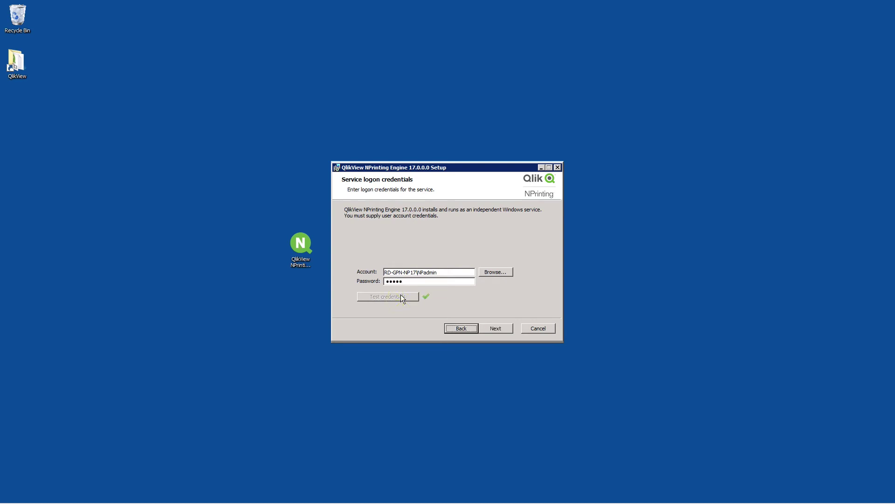
Set RD-GPN-NP17 as the scheduler node machine and complete the Engine installation
{"action": "left_click", "coordinate": [504, 332]}
{"action": "type", "text": "RD-"}
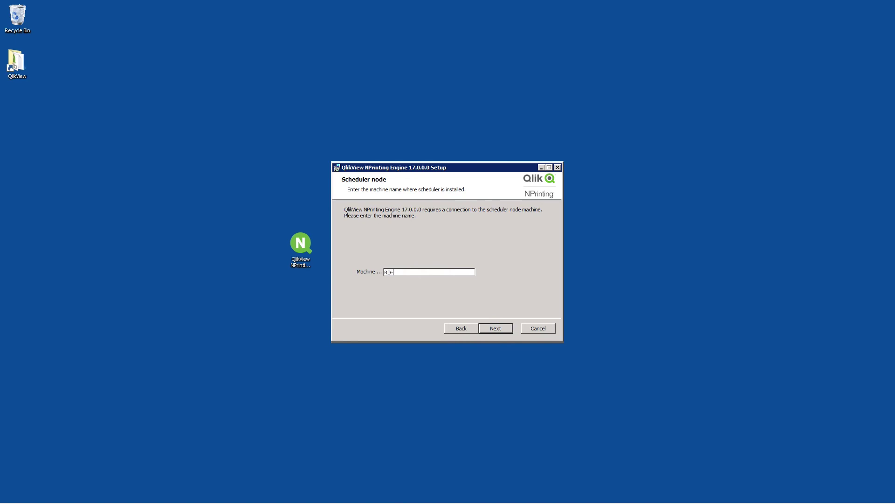
{"action": "type", "text": "GPN-NP17"}
{"action": "left_click", "coordinate": [498, 328]}
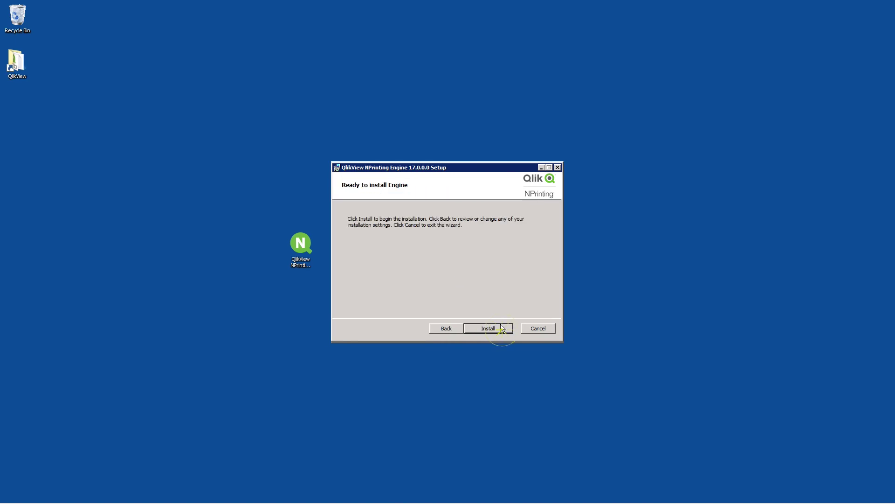
{"action": "left_click", "coordinate": [500, 325]}
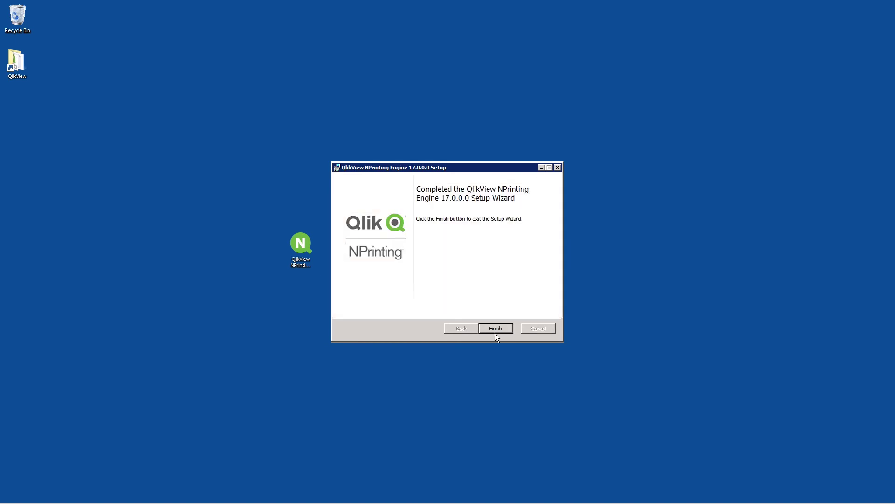
{"action": "left_click", "coordinate": [497, 328]}
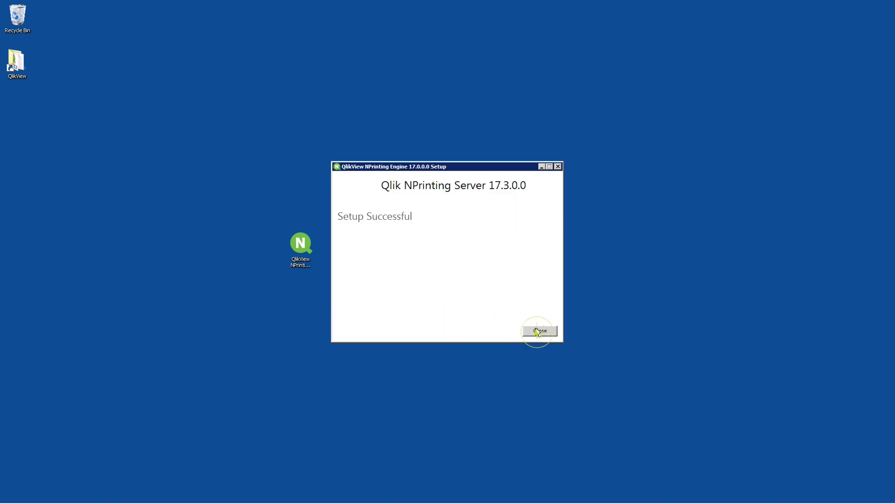
Dismiss the setup success message and open Windows Services via a 'services' search
{"action": "left_click", "coordinate": [540, 331]}
{"action": "left_click", "coordinate": [10, 496]}
{"action": "type", "text": "services"}
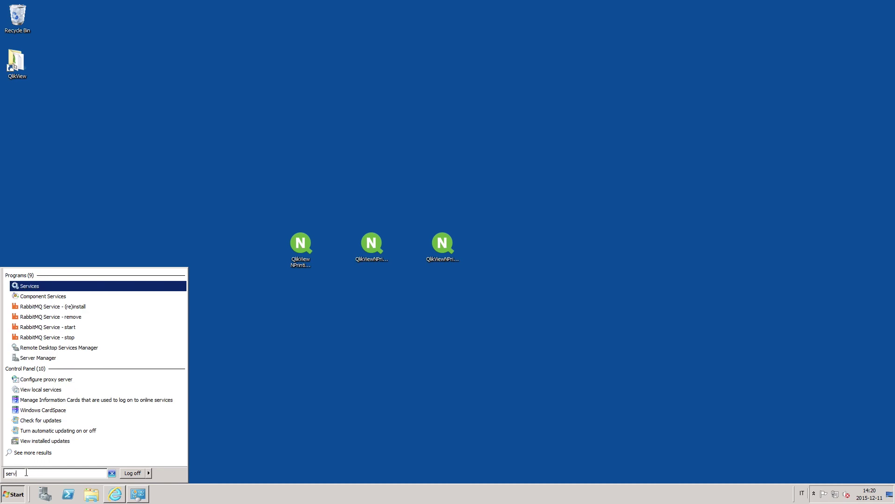
{"action": "key", "text": "Return"}
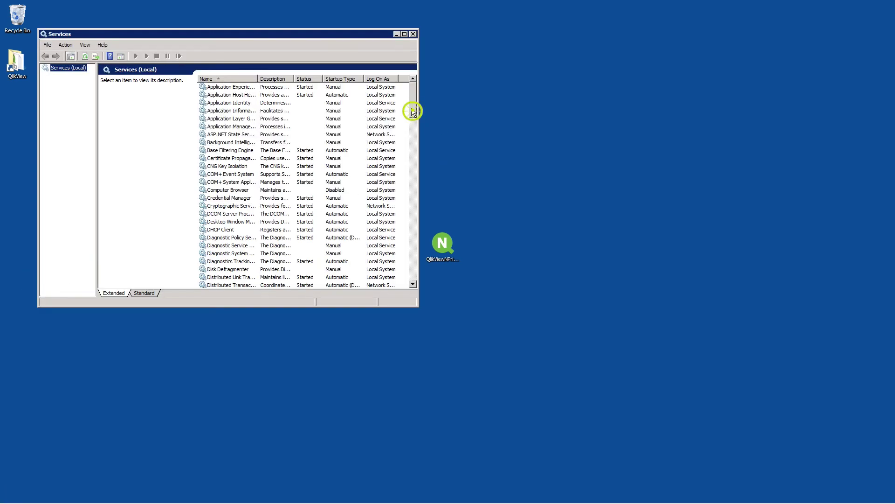
Check QlikView NPrinting Engine is Started with Automatic startup, then close Services
{"action": "left_click_drag", "start_coordinate": [412, 112], "coordinate": [408, 205]}
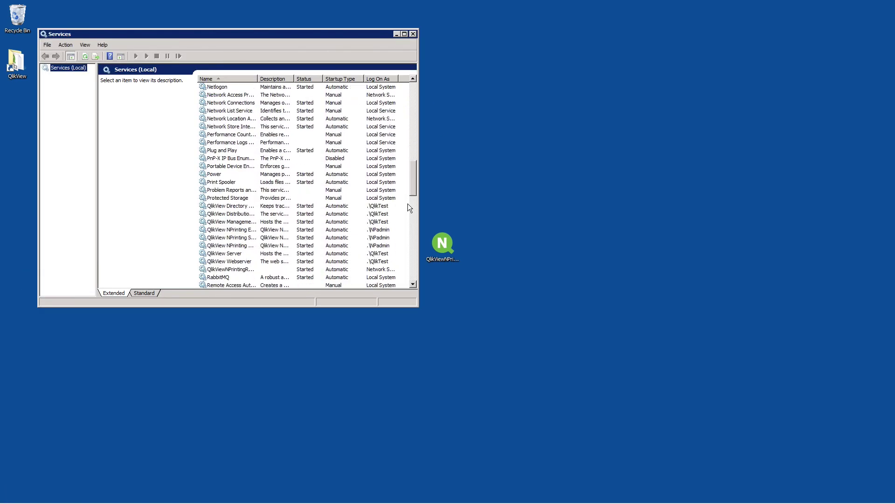
{"action": "scroll", "coordinate": [408, 203], "scroll_direction": "down", "scroll_amount": 4}
{"action": "left_click_drag", "start_coordinate": [258, 78], "coordinate": [278, 76]}
{"action": "left_click", "coordinate": [252, 127]}
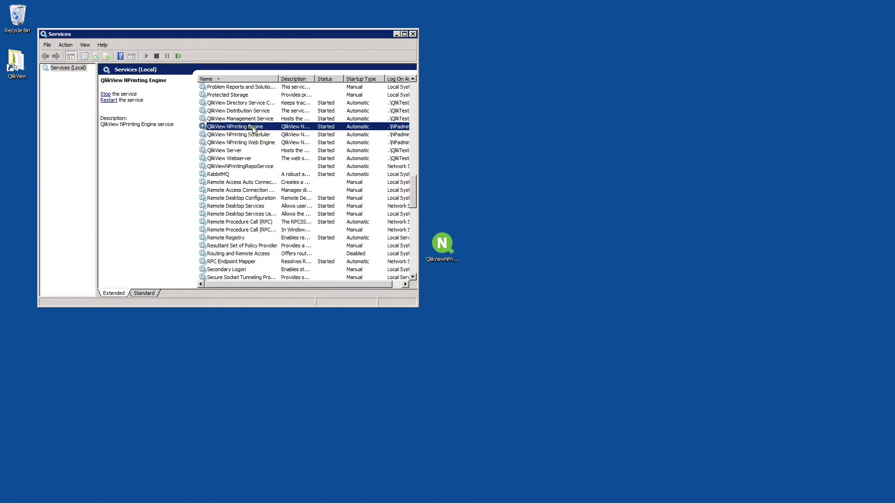
{"action": "left_click", "coordinate": [413, 34]}
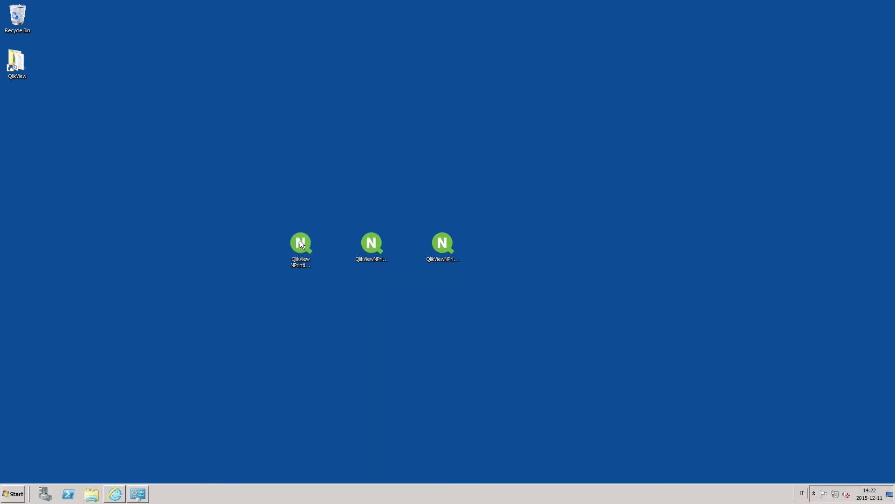
Install NPrinting Designer to the default C:\Program Files (x86)\NPrinting\ folder after accepting the license
{"action": "double_click", "coordinate": [301, 241]}
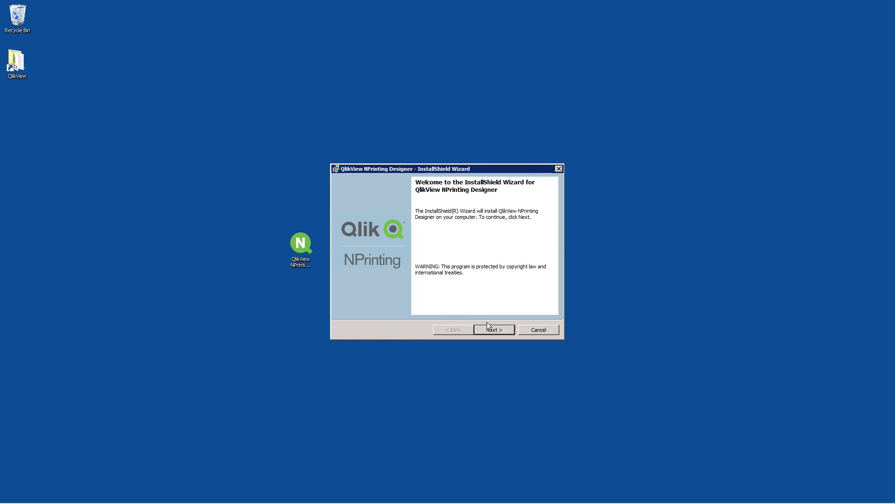
{"action": "left_click", "coordinate": [488, 326]}
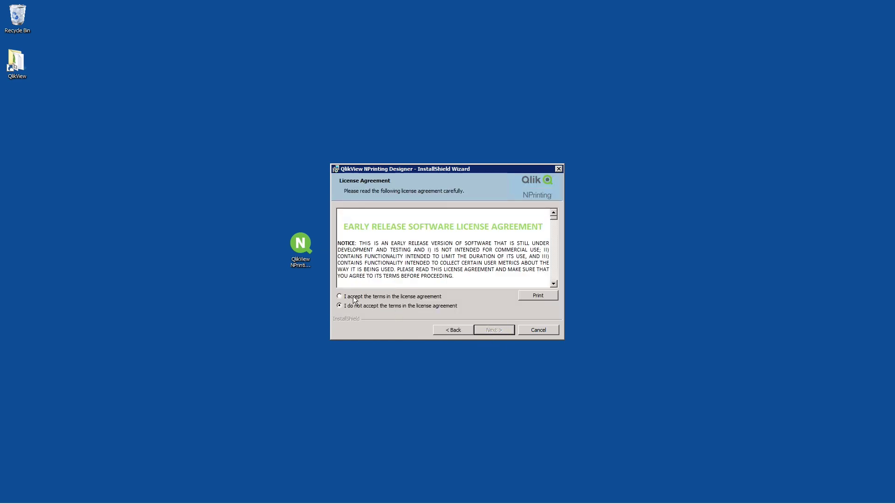
{"action": "left_click", "coordinate": [339, 296]}
{"action": "left_click", "coordinate": [489, 329]}
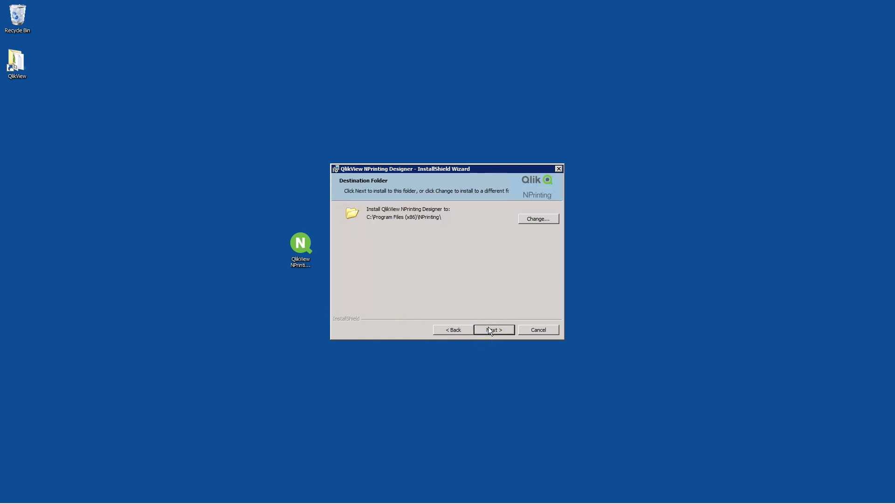
{"action": "left_click", "coordinate": [490, 330]}
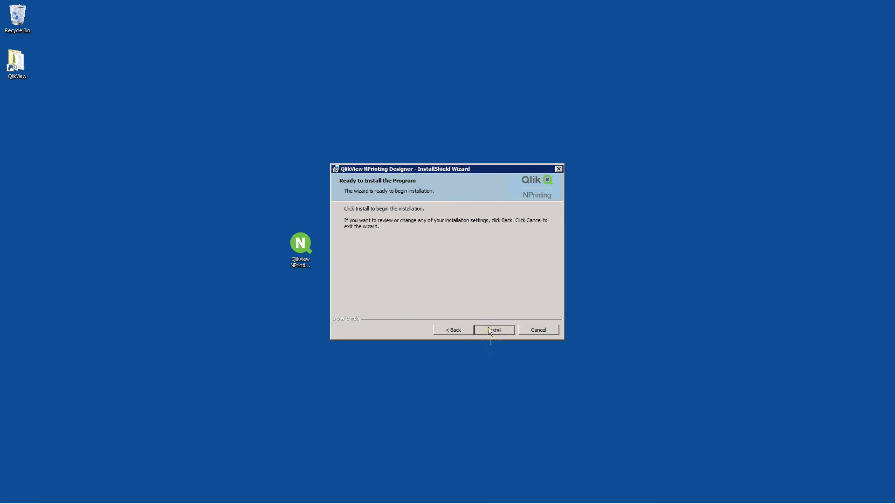
{"action": "left_click", "coordinate": [489, 328]}
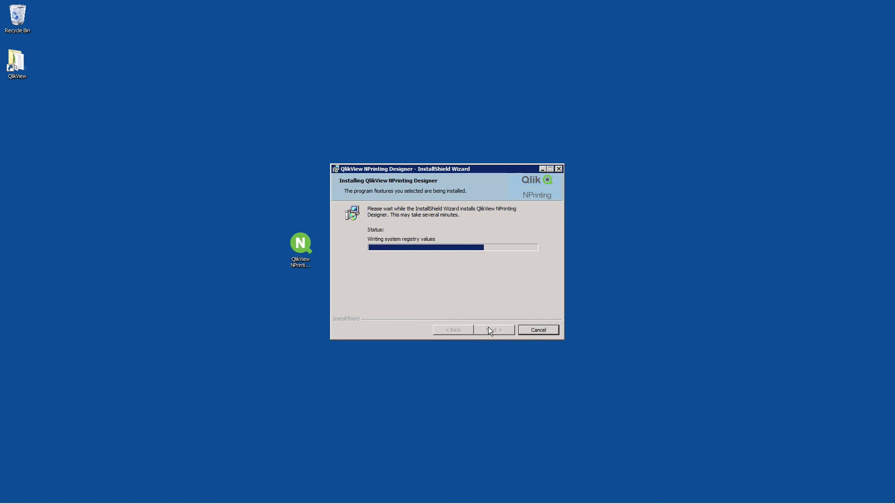
{"action": "left_click", "coordinate": [490, 329]}
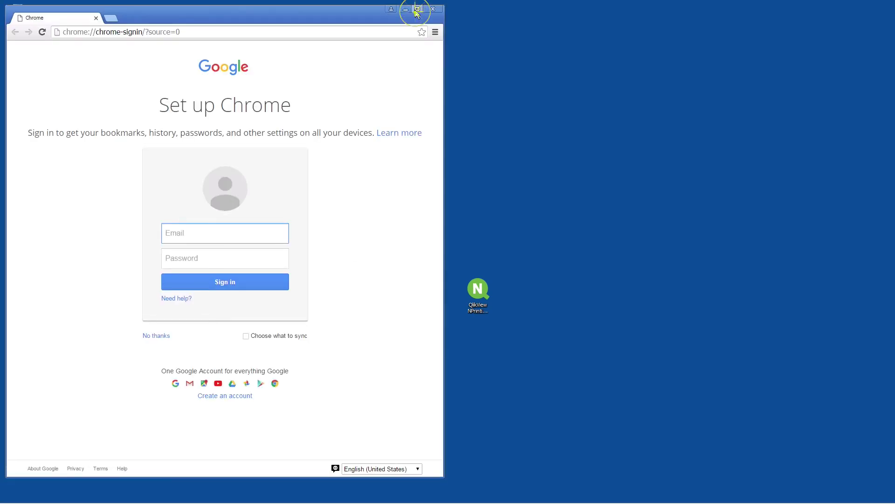
{"action": "left_click", "coordinate": [417, 9]}
{"action": "left_click", "coordinate": [146, 19]}
{"action": "type", "text": "https:"}
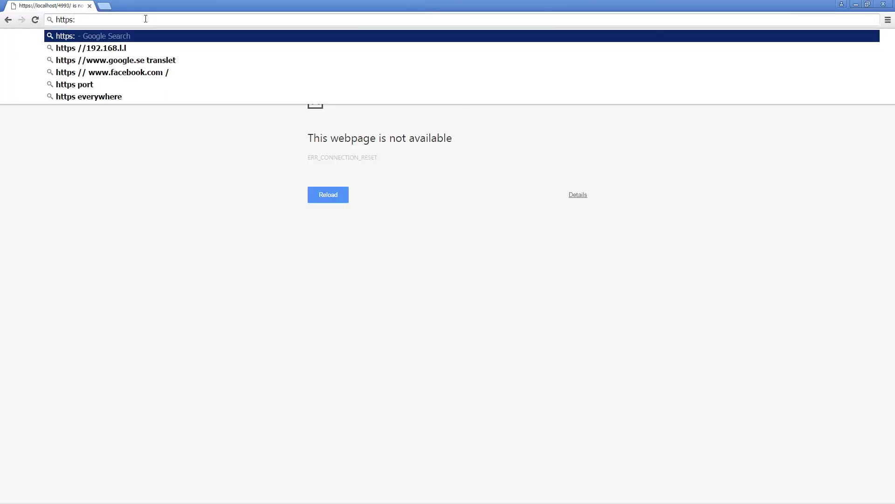
{"action": "type", "text": "//localhost"}
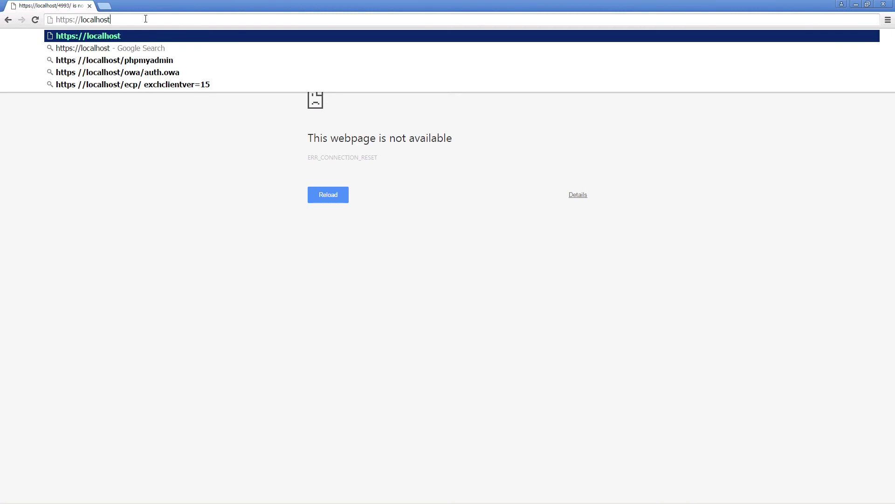
{"action": "type", "text": ":4993/"}
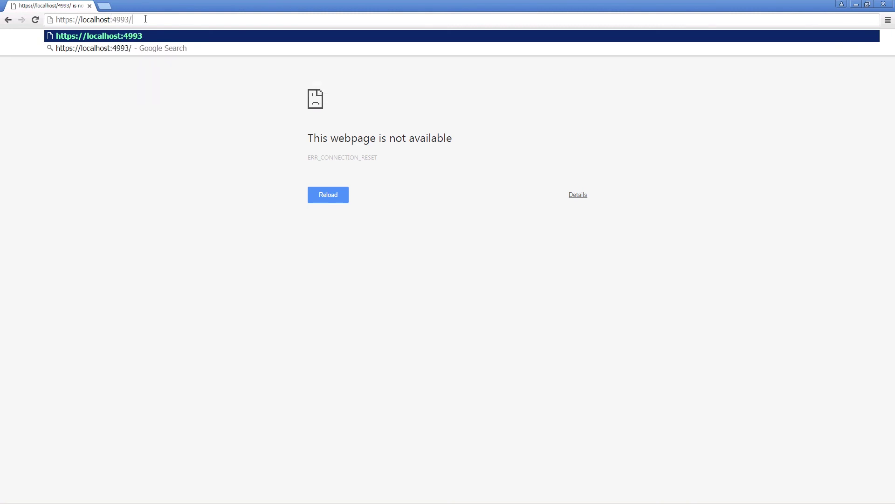
{"action": "key", "text": "Return"}
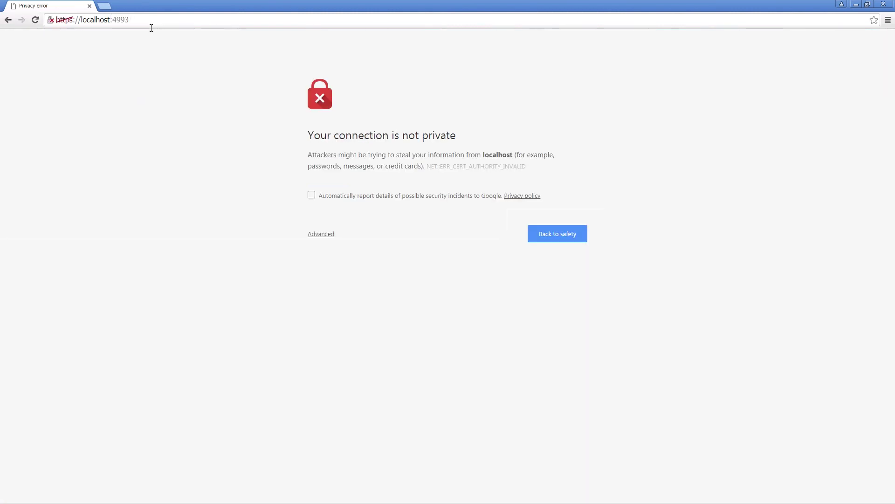
{"action": "left_click", "coordinate": [317, 238]}
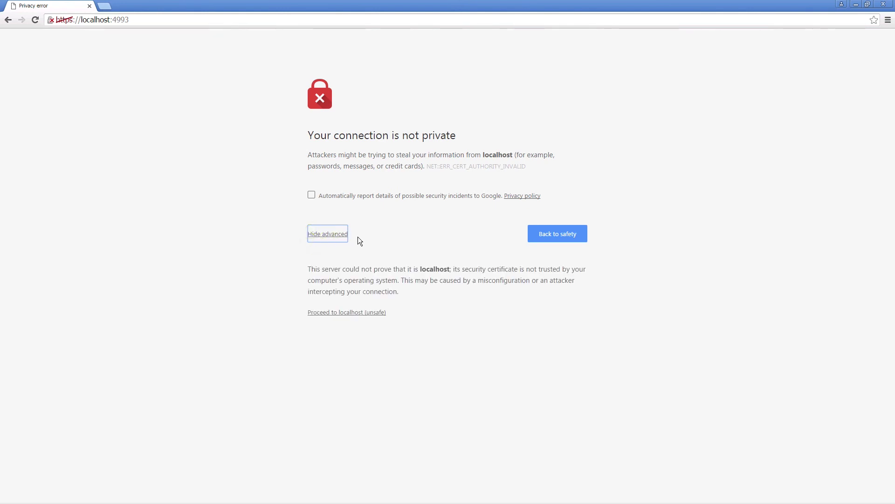
{"action": "left_click", "coordinate": [359, 313]}
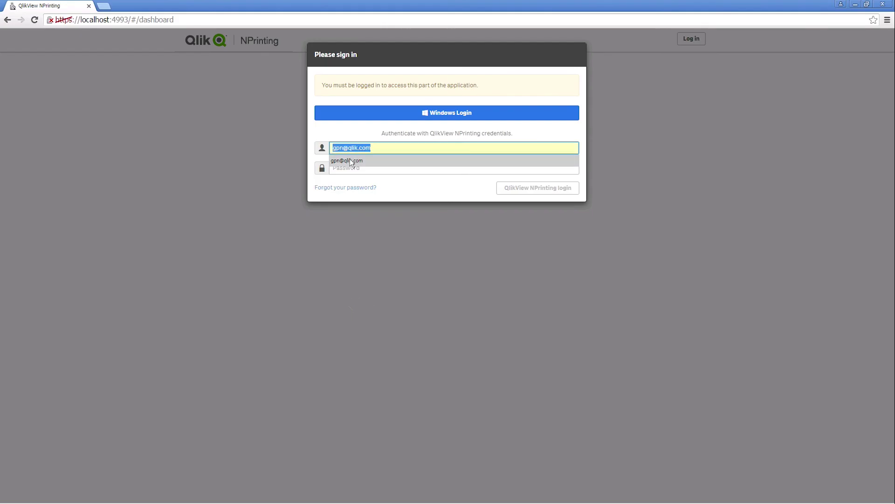
{"action": "left_click", "coordinate": [343, 166]}
Sign in, then activate the license with key, control number, user name and organization 'Qlik'
{"action": "type", "text": "••"}
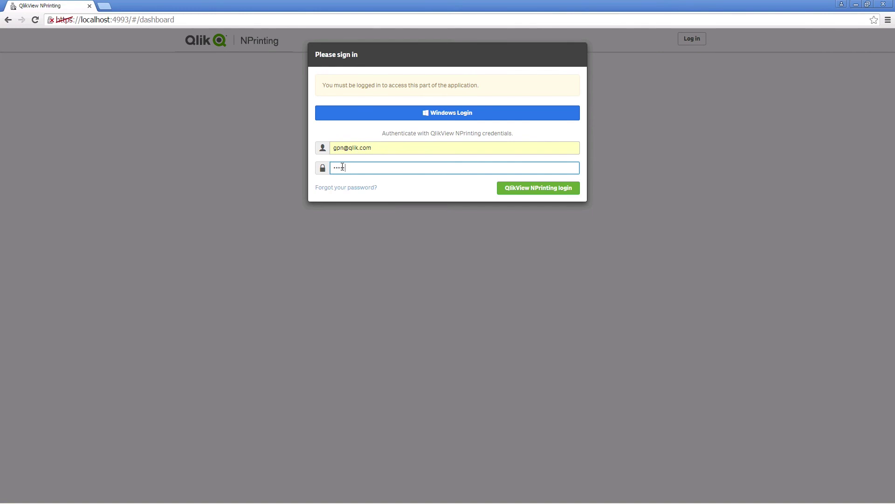
{"action": "left_click", "coordinate": [509, 188]}
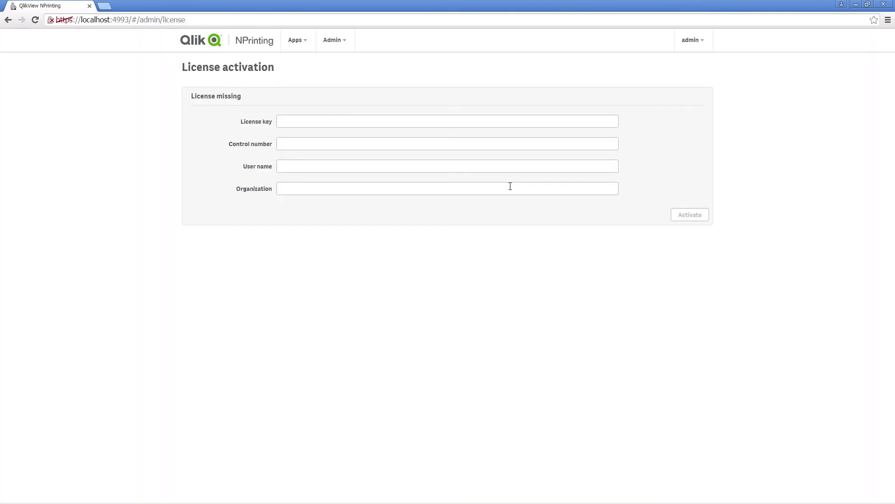
{"action": "left_click", "coordinate": [303, 120]}
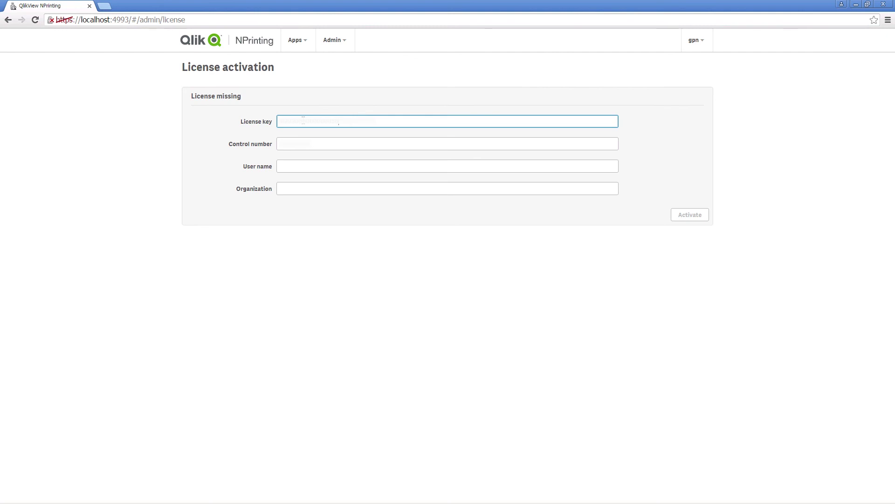
{"action": "key", "text": "Tab"}
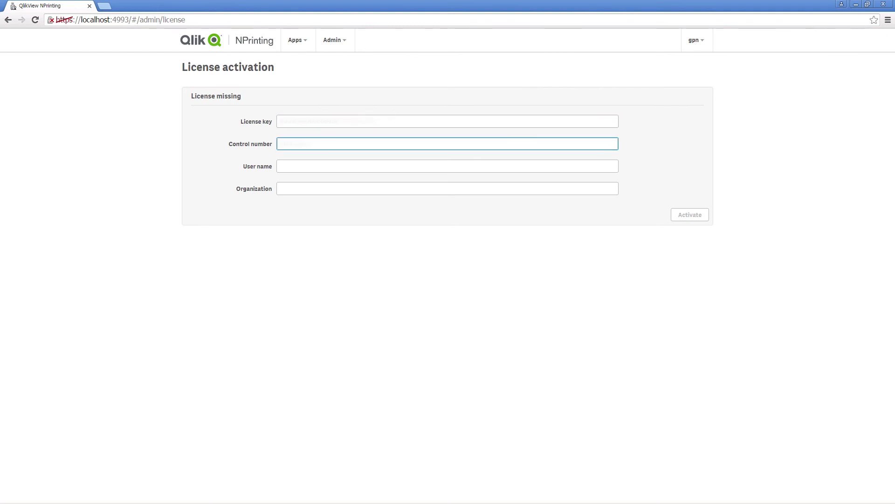
{"action": "left_click", "coordinate": [323, 164]}
{"action": "type", "text": "Gpn"}
{"action": "key", "text": "Tab"}
{"action": "type", "text": "Qlik"}
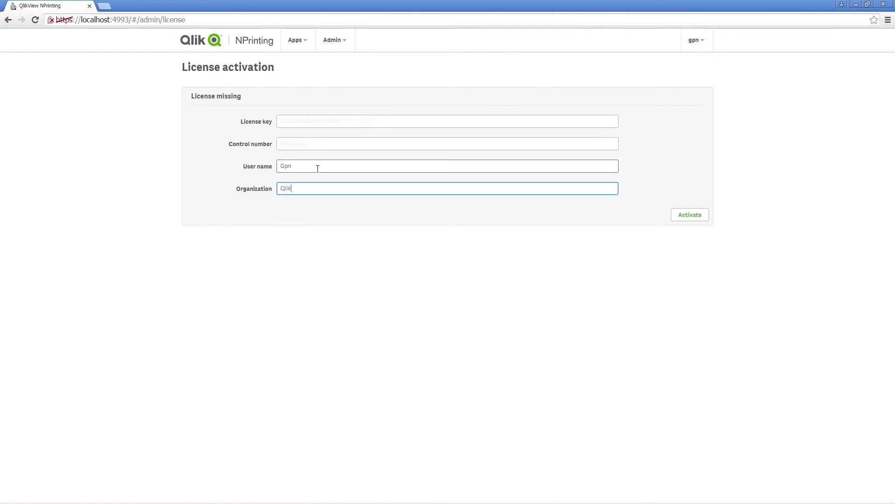
{"action": "left_click", "coordinate": [692, 215]}
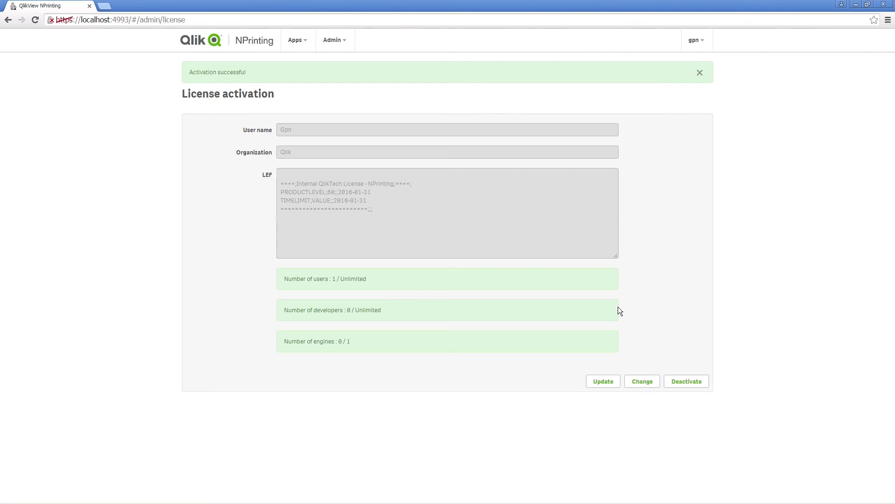
Add a new engine in Admin > Engine manager named 'Engine N°17'
{"action": "left_click", "coordinate": [342, 39]}
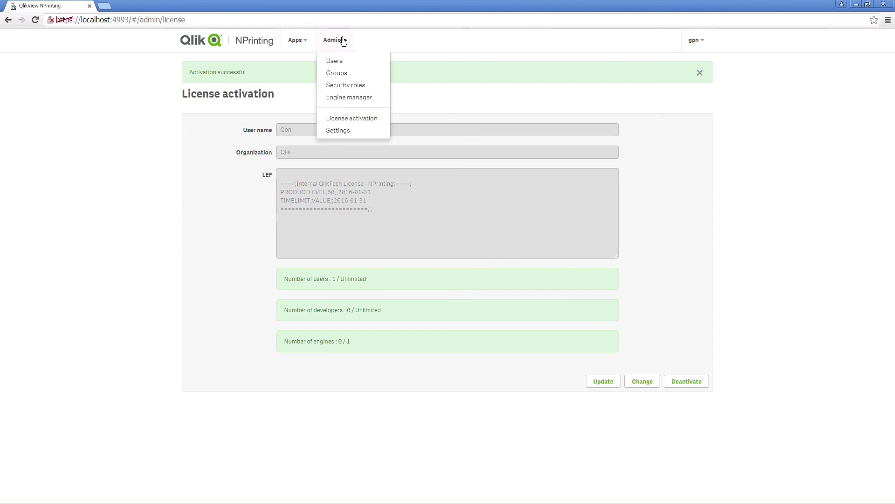
{"action": "left_click", "coordinate": [347, 96]}
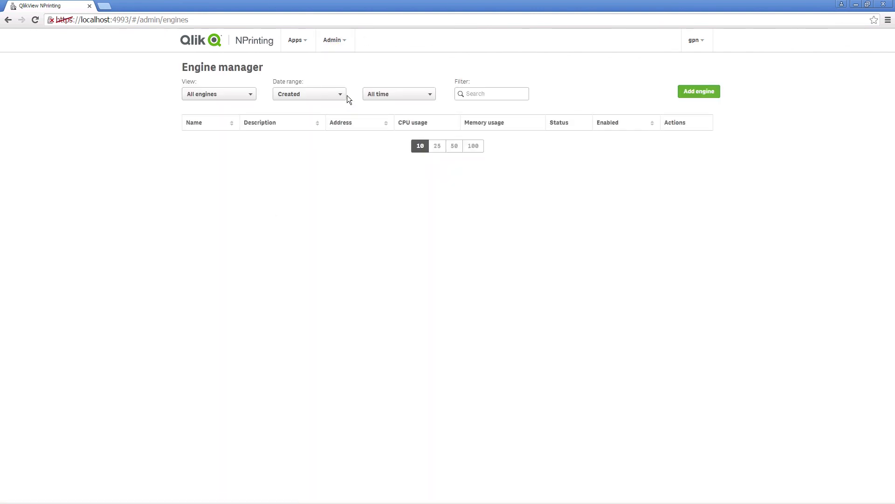
{"action": "left_click", "coordinate": [693, 93]}
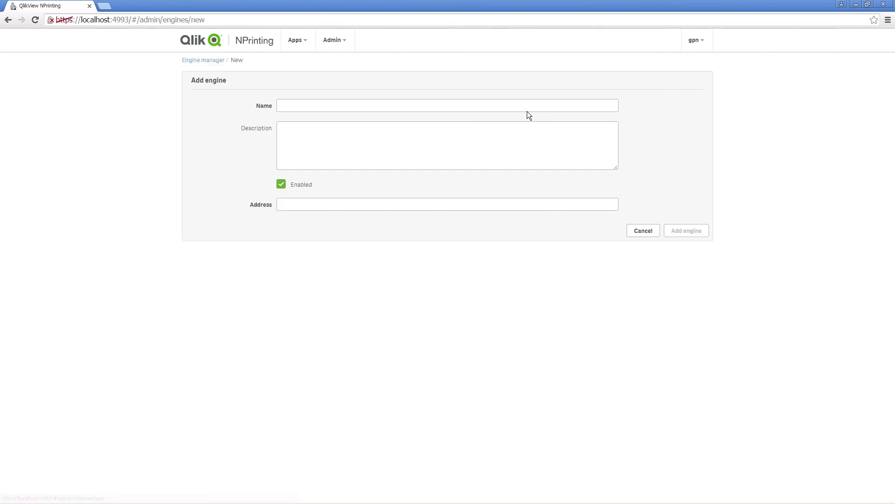
{"action": "left_click", "coordinate": [511, 104]}
{"action": "type", "text": "Engine N°17"}
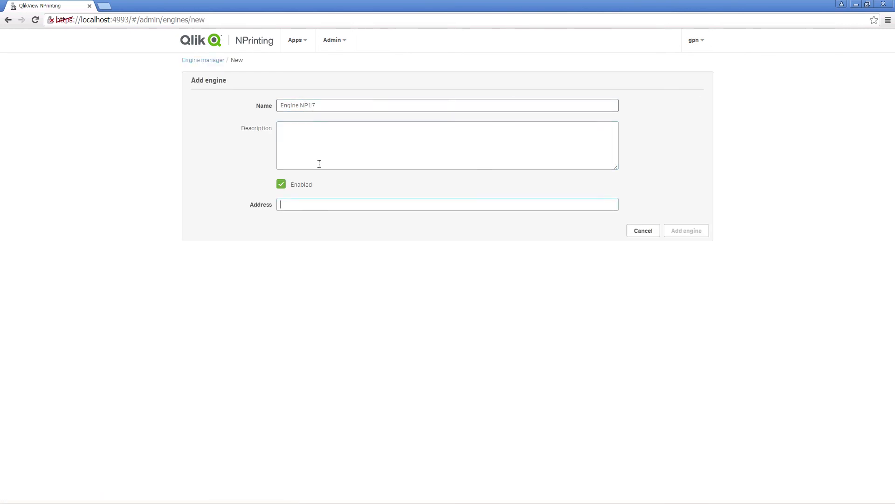
Look up the computer name in System properties and enter RD-GPN-NP17 as the engine address
{"action": "left_click", "coordinate": [320, 209]}
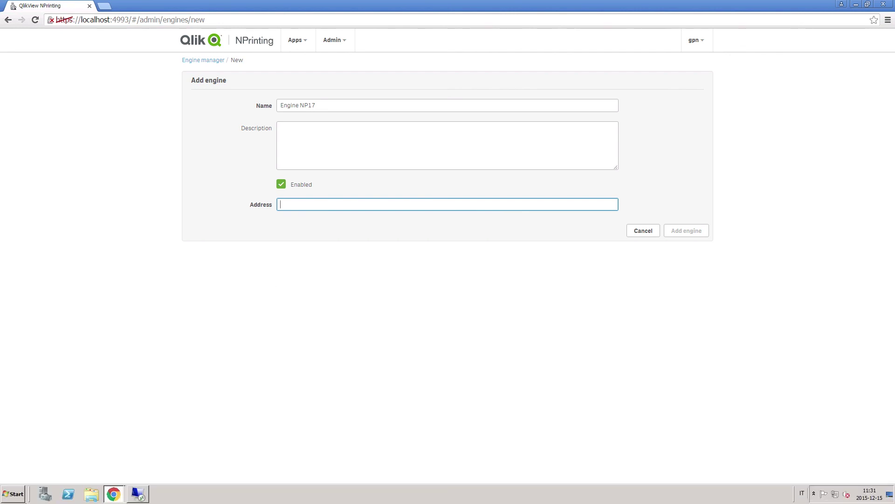
{"action": "left_click", "coordinate": [15, 494]}
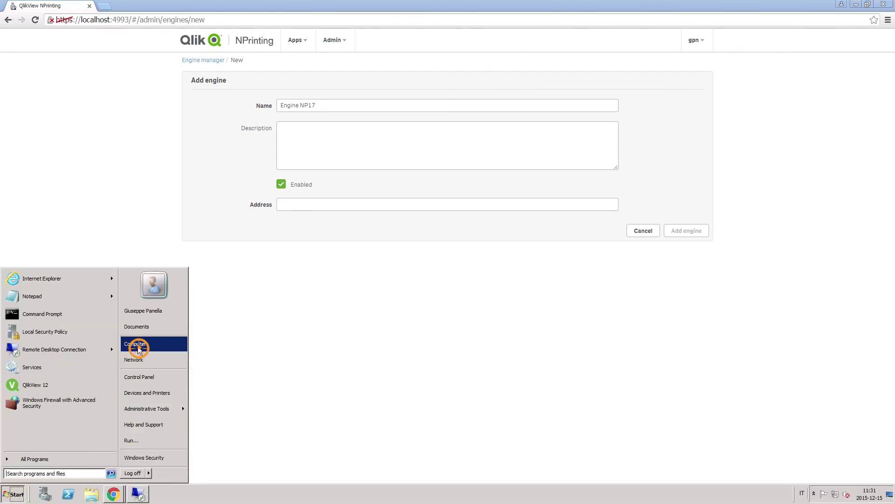
{"action": "right_click", "coordinate": [139, 346]}
{"action": "left_click", "coordinate": [152, 412]}
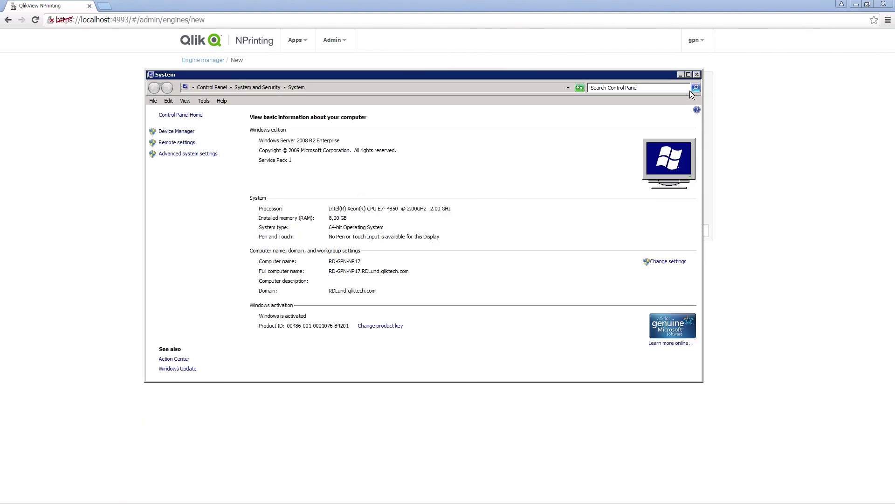
{"action": "left_click", "coordinate": [681, 76]}
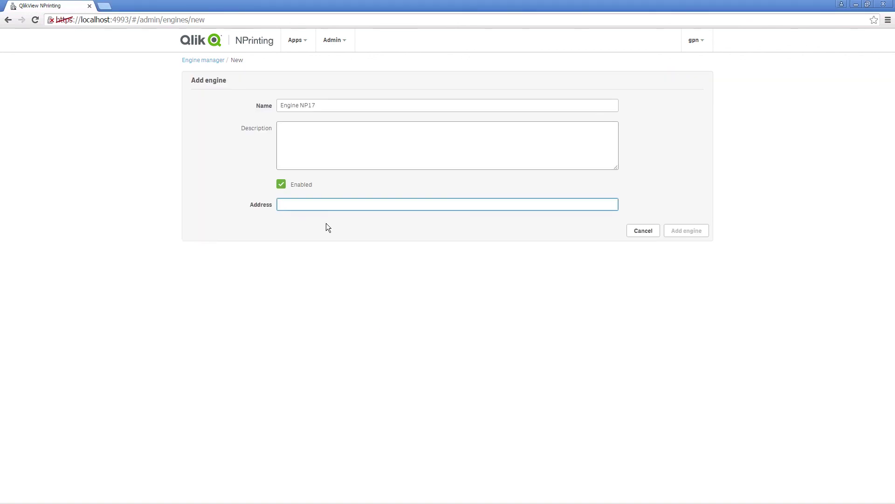
{"action": "type", "text": "R"}
{"action": "key", "text": "Down"}
{"action": "key", "text": "Return"}
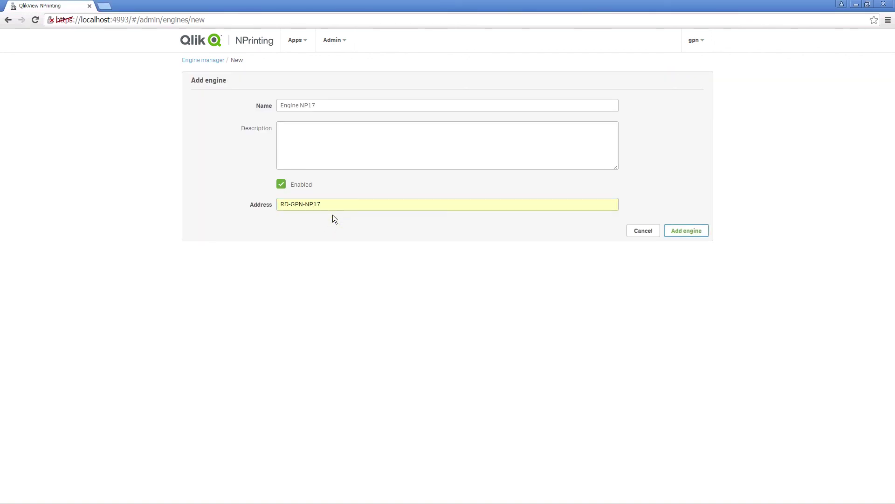
Save the engine, reload Engine manager, and toggle the enabled setting to confirm it shows Online
{"action": "left_click", "coordinate": [682, 232]}
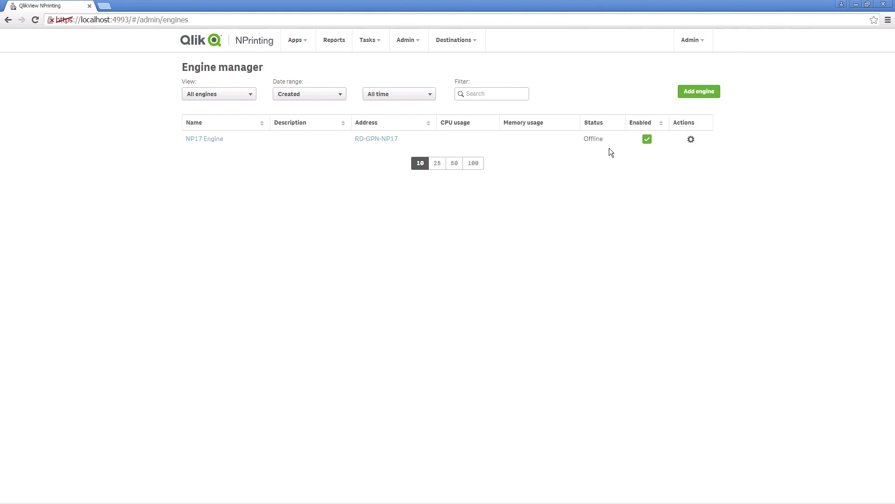
{"action": "left_click", "coordinate": [307, 20]}
{"action": "key", "text": "Return"}
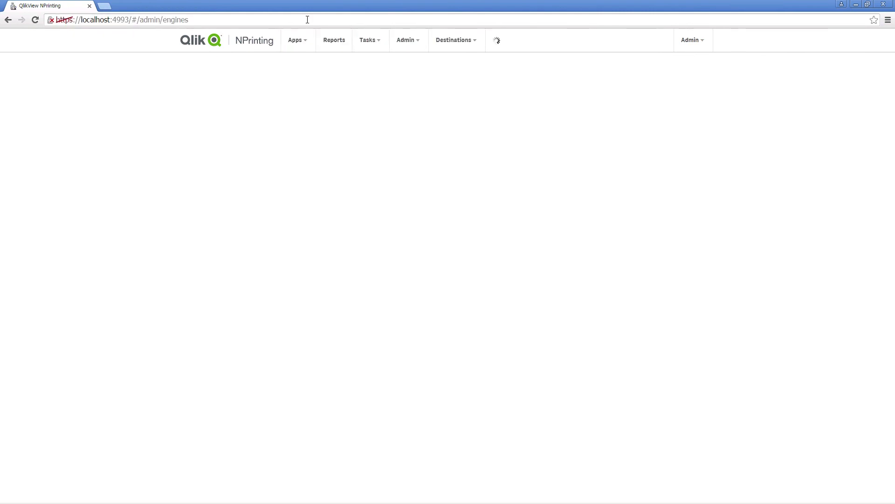
{"action": "left_click", "coordinate": [647, 140]}
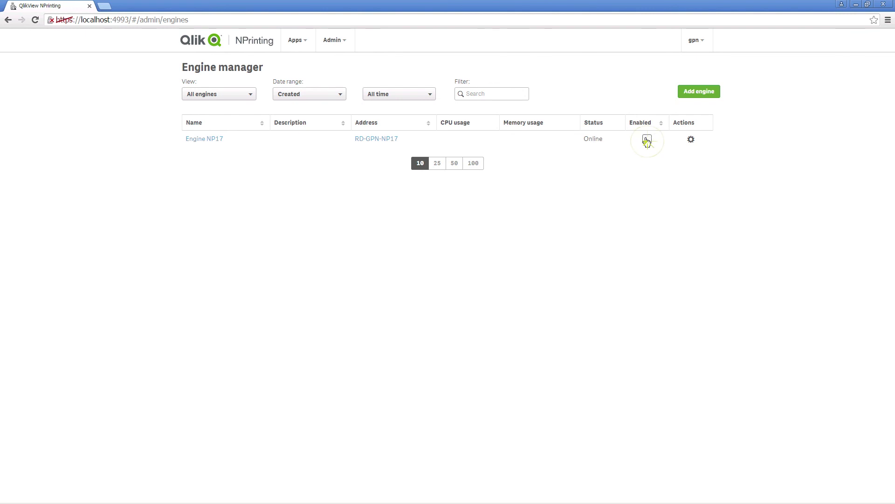